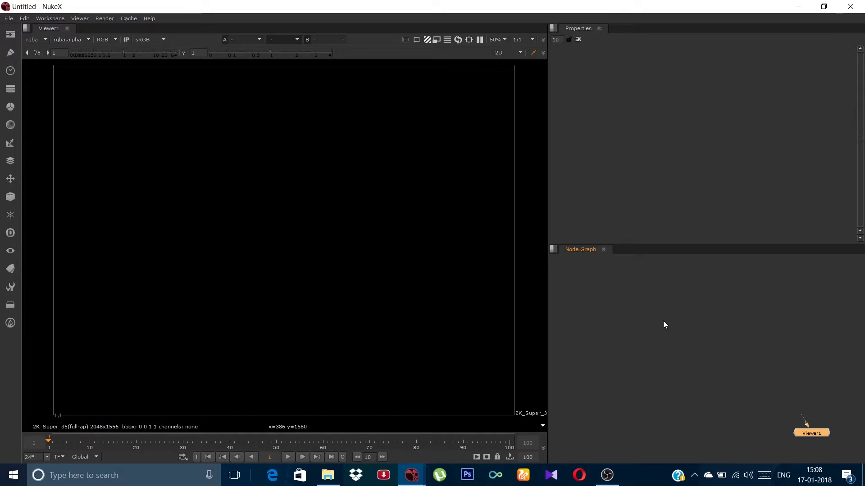
Read in 'video for camera tracking' from D:\Work related\nuke work\Clothes as a Read node
key(r)
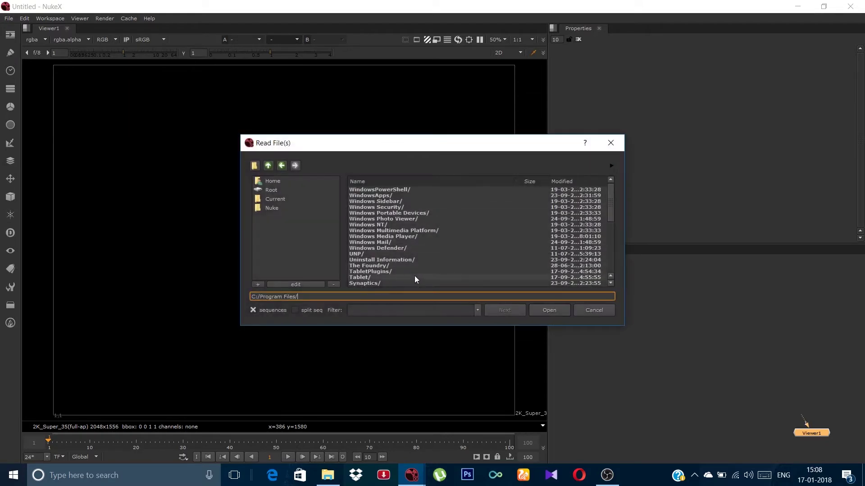
drag(298, 296, 212, 295)
text(d:)
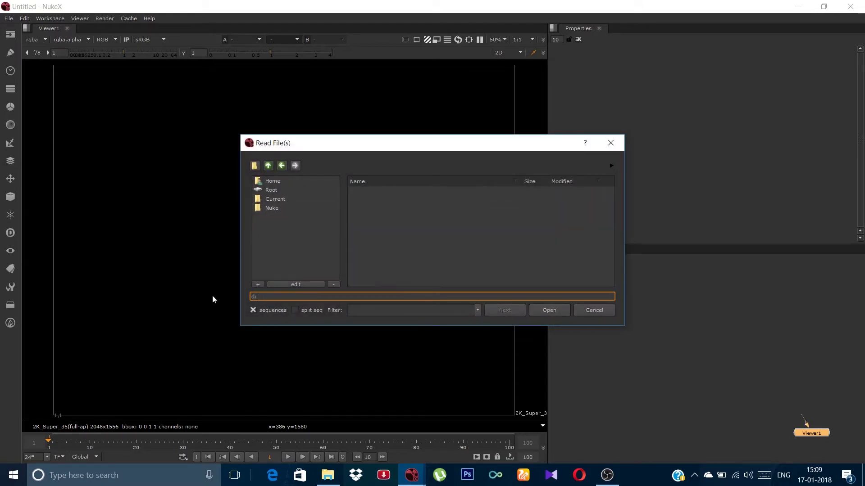
text(\)
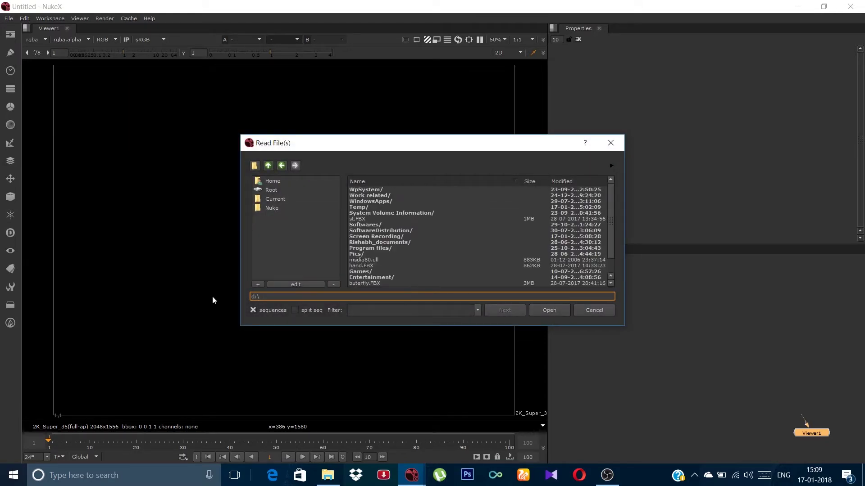
double_click(372, 196)
double_click(372, 207)
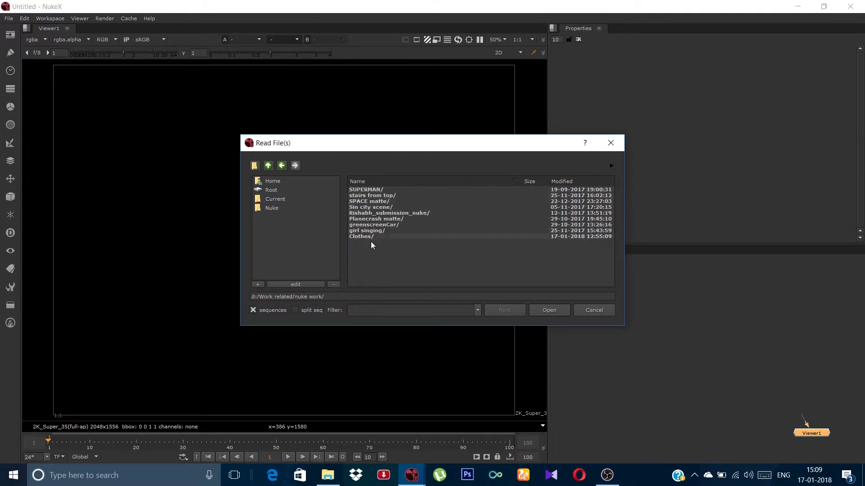
double_click(372, 238)
click(383, 189)
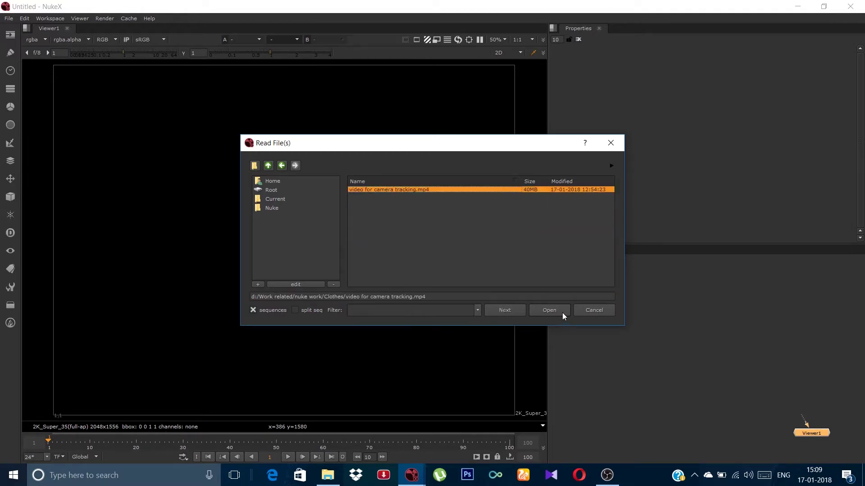
click(562, 313)
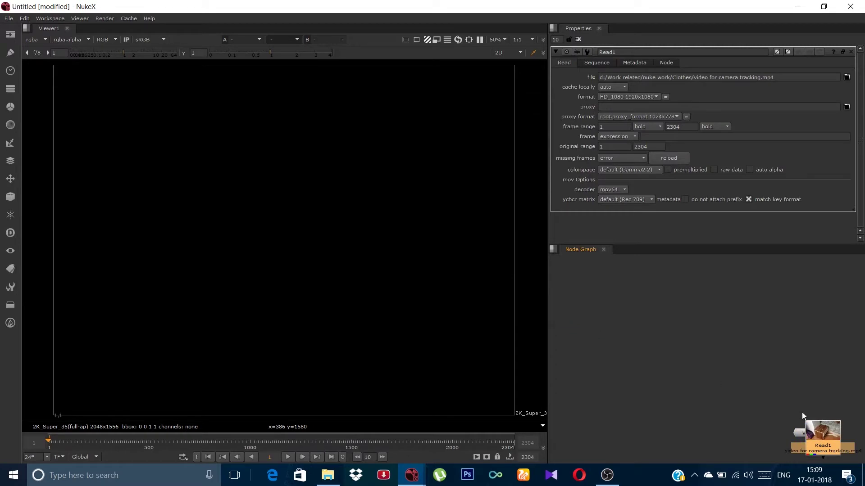
Move Read1 above the viewer node, view it, then delete it
drag(820, 432, 590, 285)
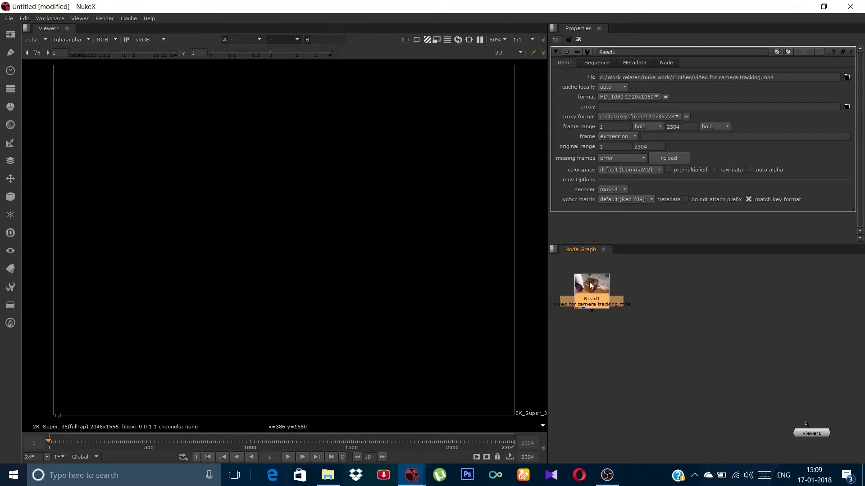
key(1)
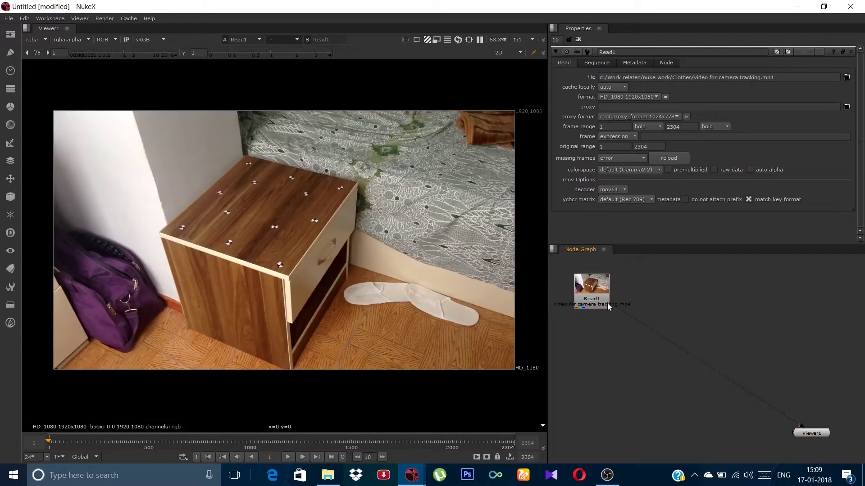
click(604, 300)
key(Delete)
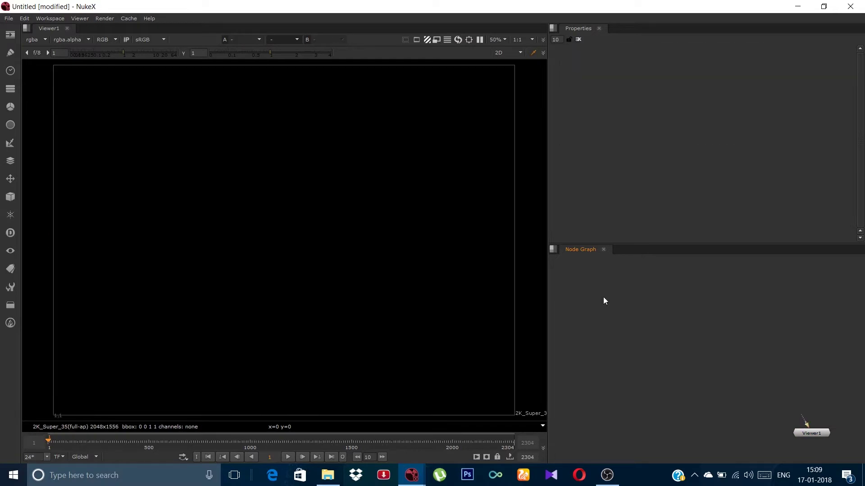
Drag the video file from Explorer into the Node Graph, view it in Viewer1, and start playback
click(328, 475)
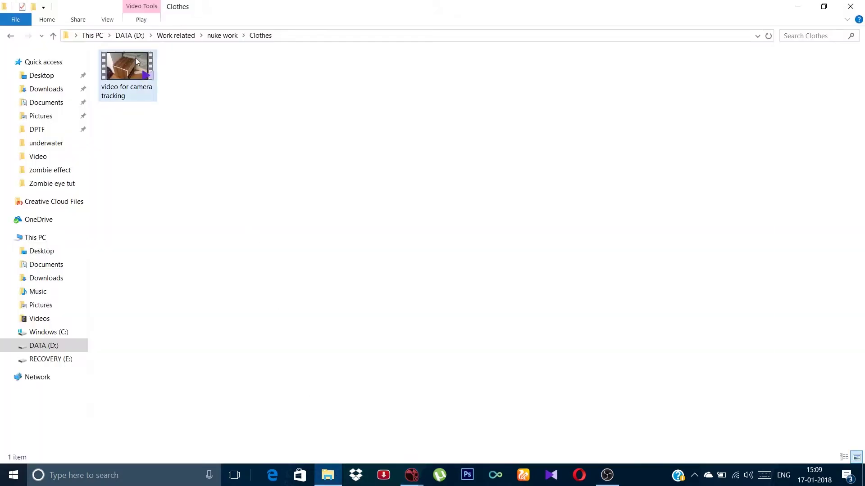
drag(136, 60, 609, 294)
key(1)
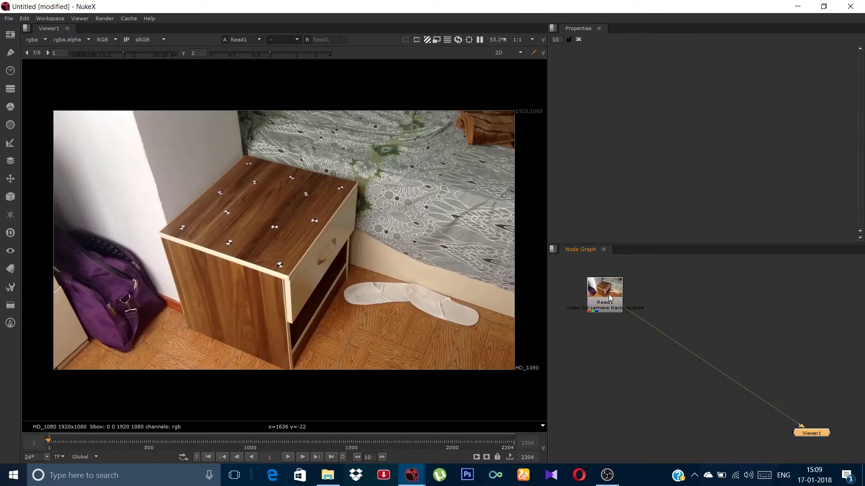
click(288, 457)
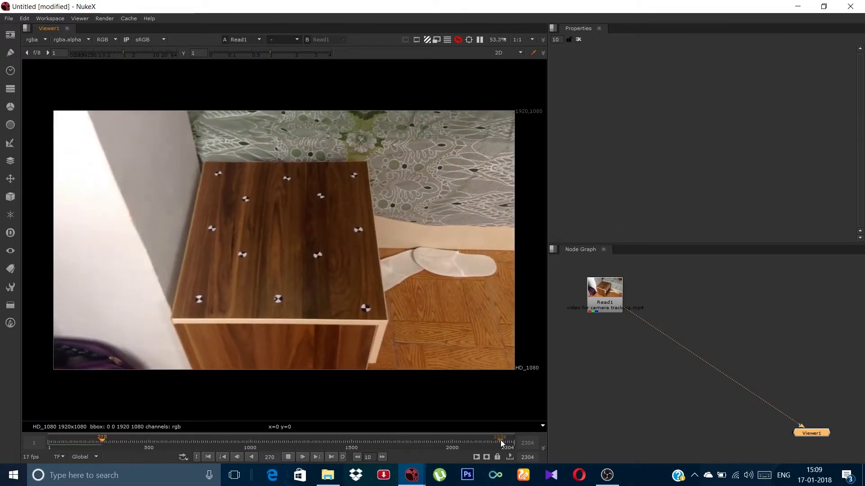
Stop playback of the tracking footage at frame 313
click(288, 457)
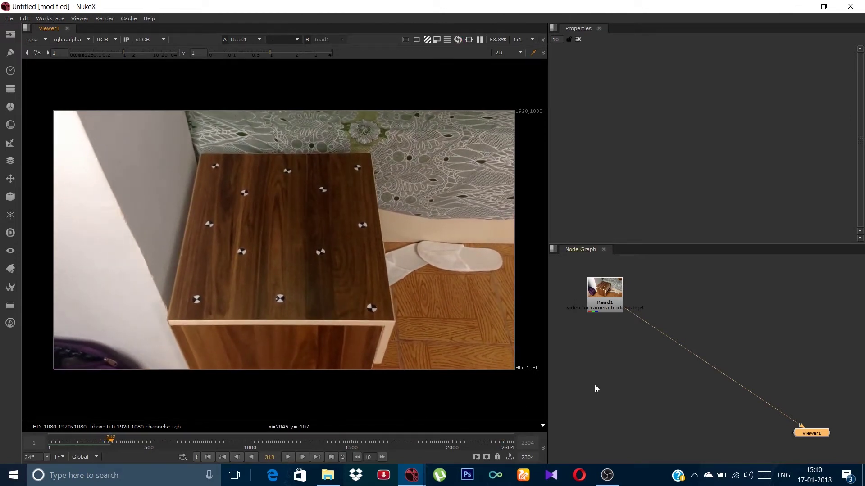
Set the project frame range to 50–250 in Project Settings
key(s)
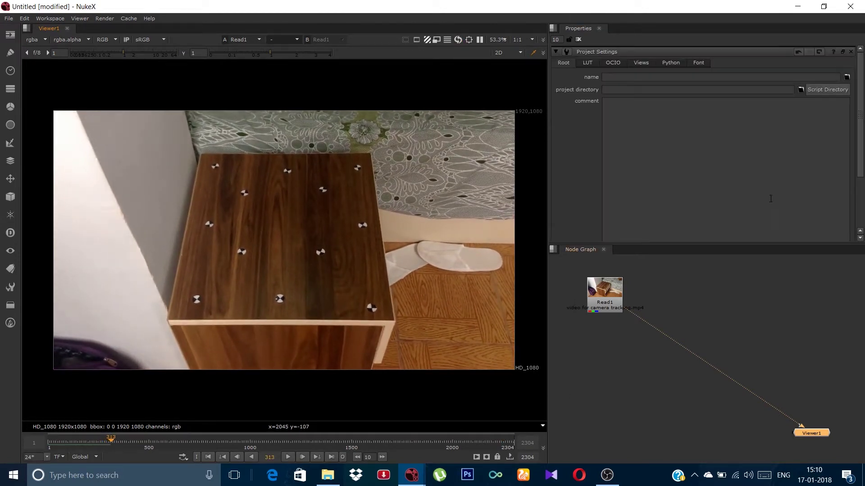
scroll(815, 148, down, 3)
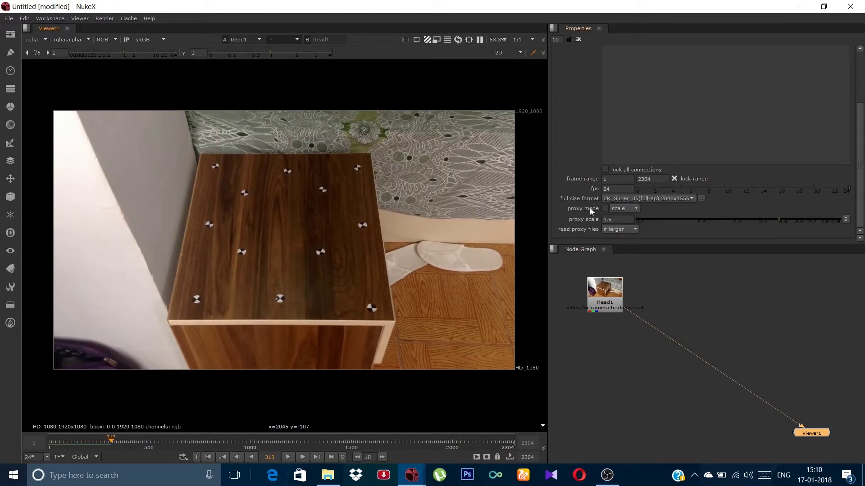
click(618, 179)
text(50)
click(649, 179)
text(25)
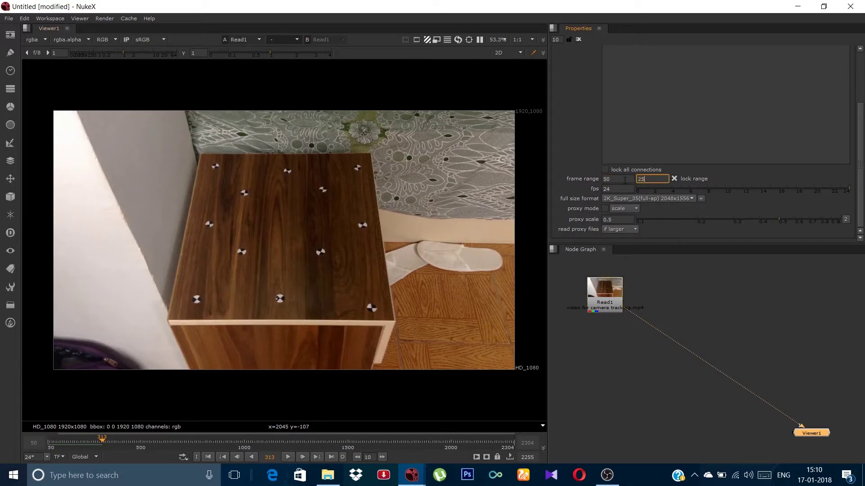
key(Return)
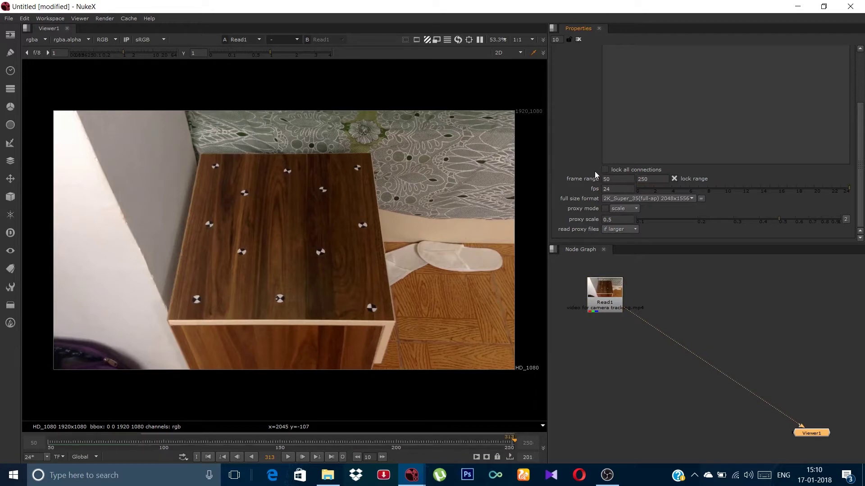
Play the 50–250 range from its start, stop around frame 96, and nudge Read1
click(208, 457)
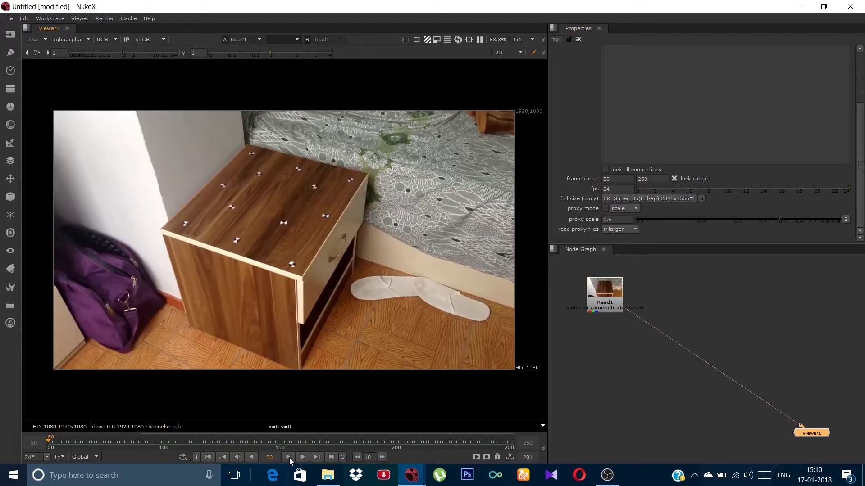
click(289, 458)
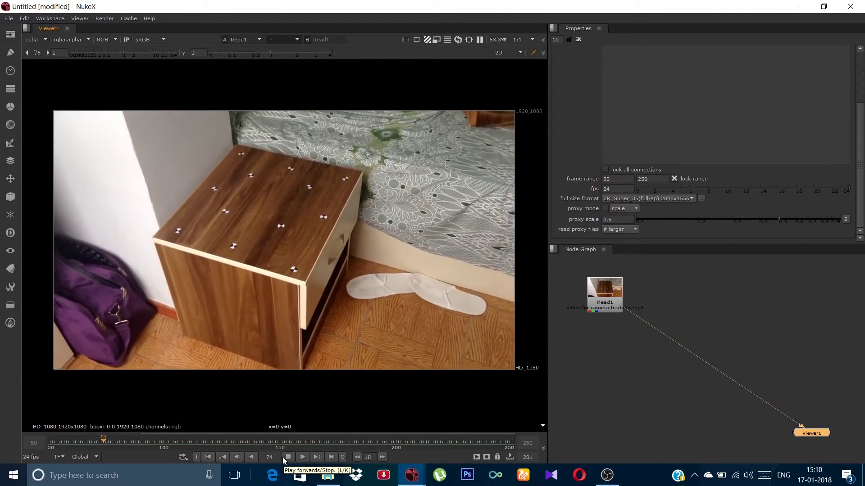
click(284, 458)
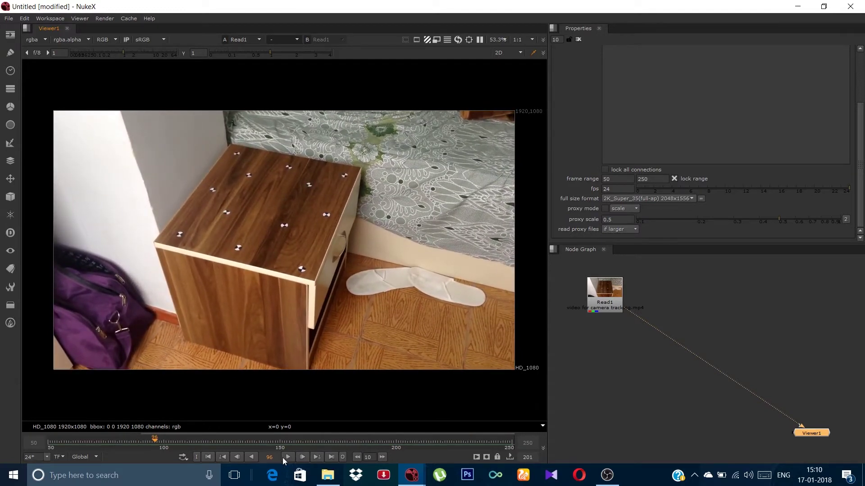
drag(597, 301, 585, 298)
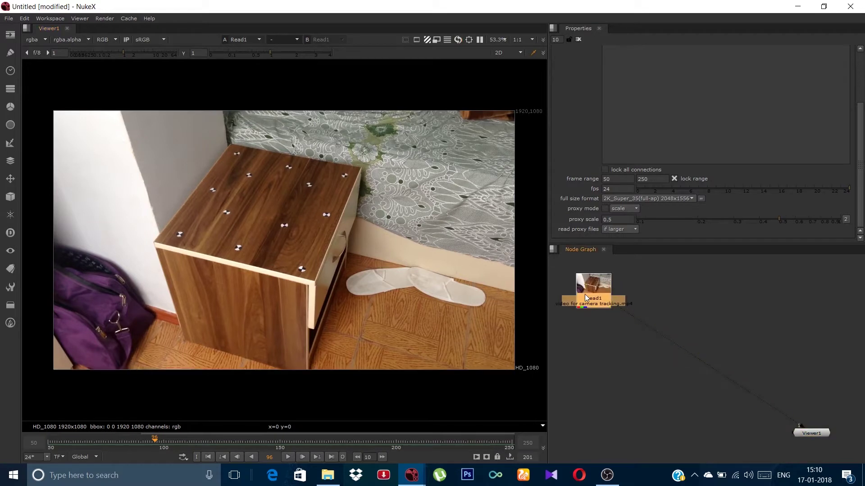
Attach a CameraTracker node below Read1 and set its tracking Range to Global
click(612, 348)
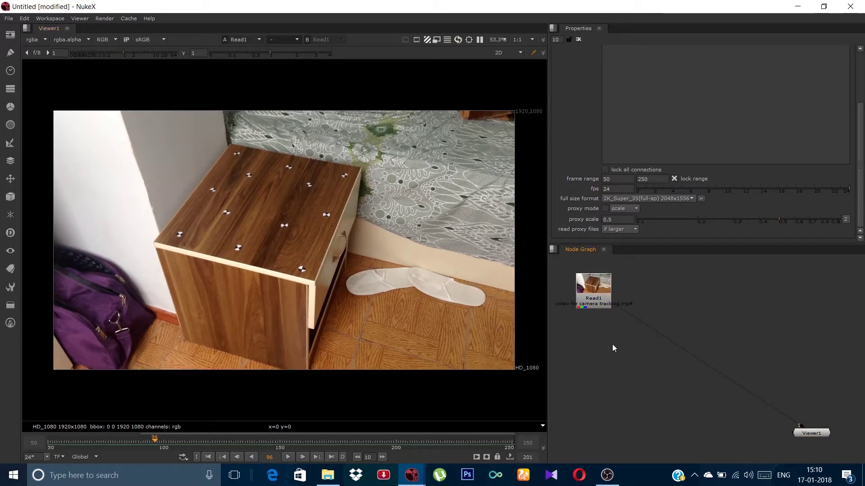
click(595, 293)
key(Tab)
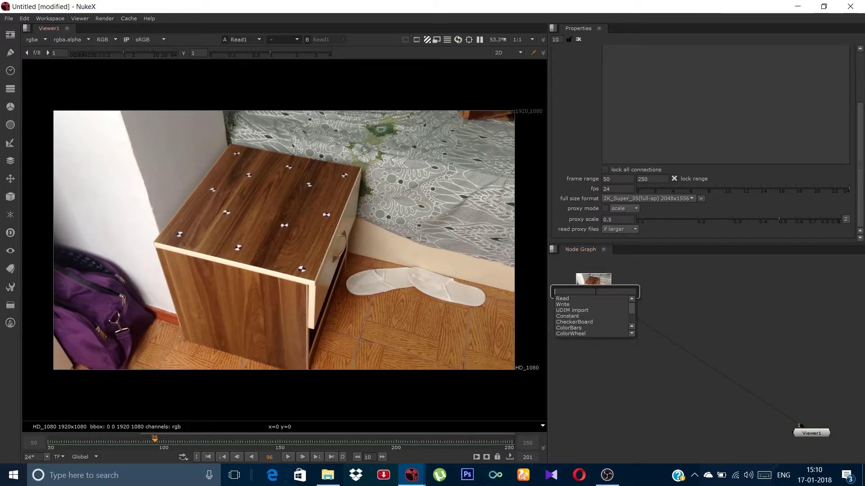
text(cam)
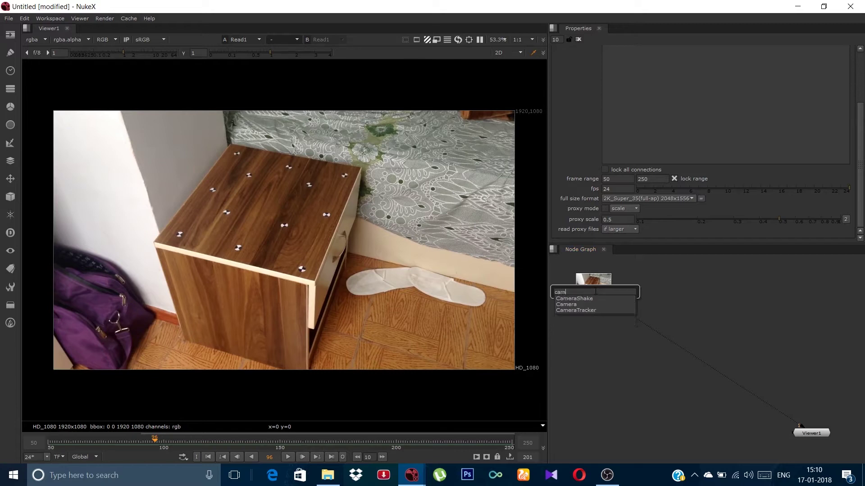
click(593, 311)
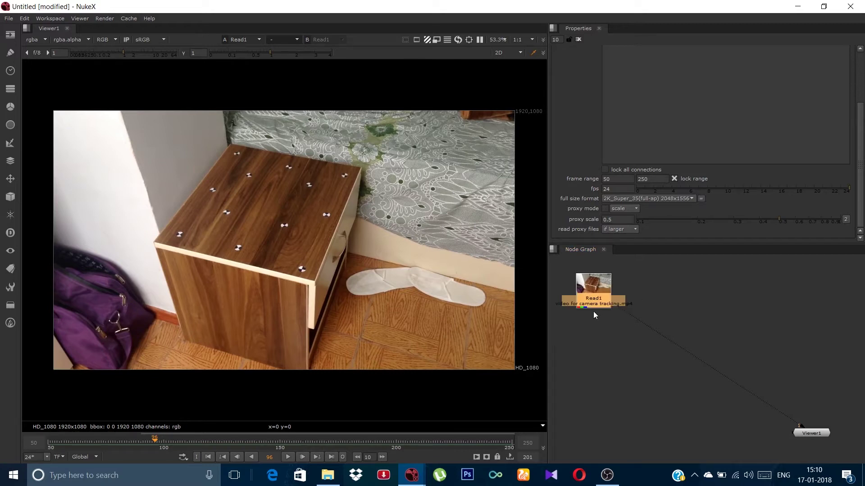
drag(599, 318, 601, 328)
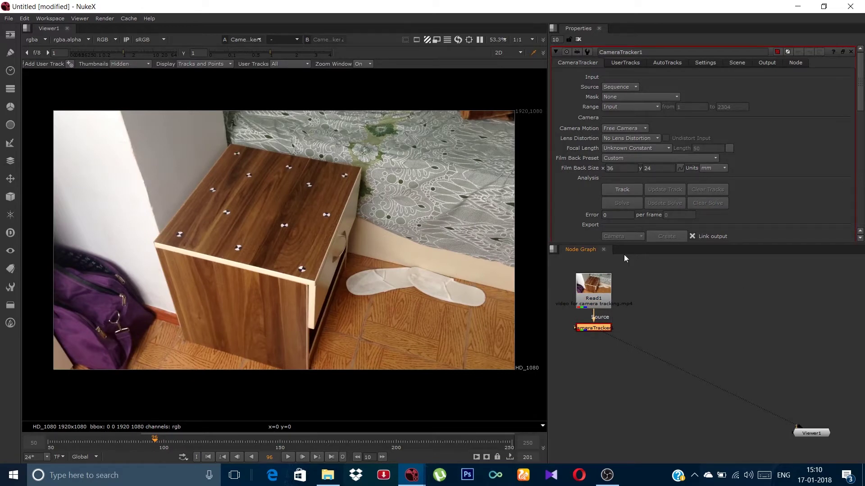
click(622, 107)
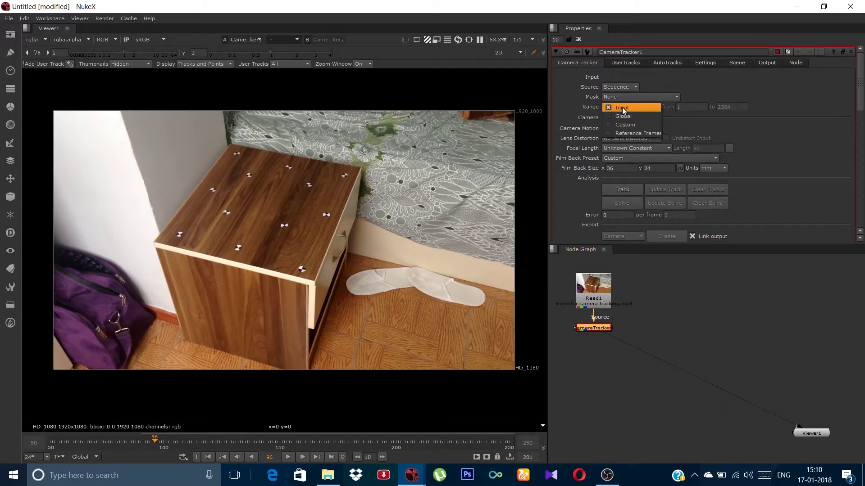
click(625, 118)
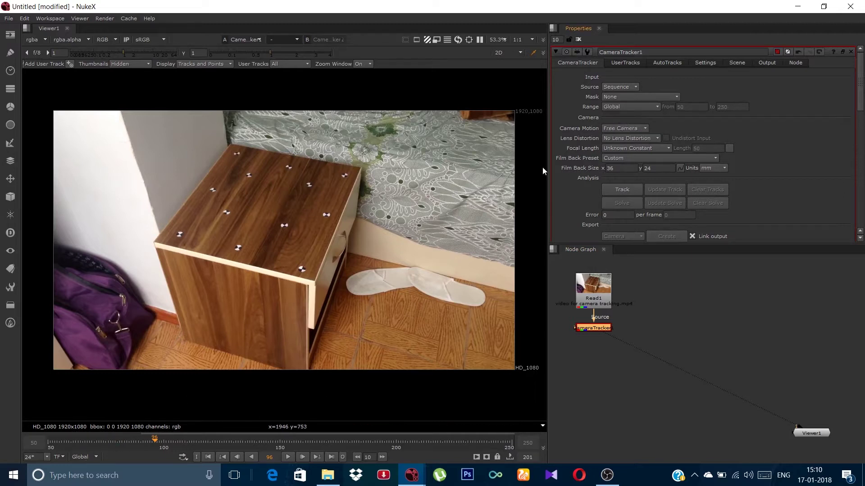
Set Number of Features to 300 in the CameraTracker Settings tab
click(705, 63)
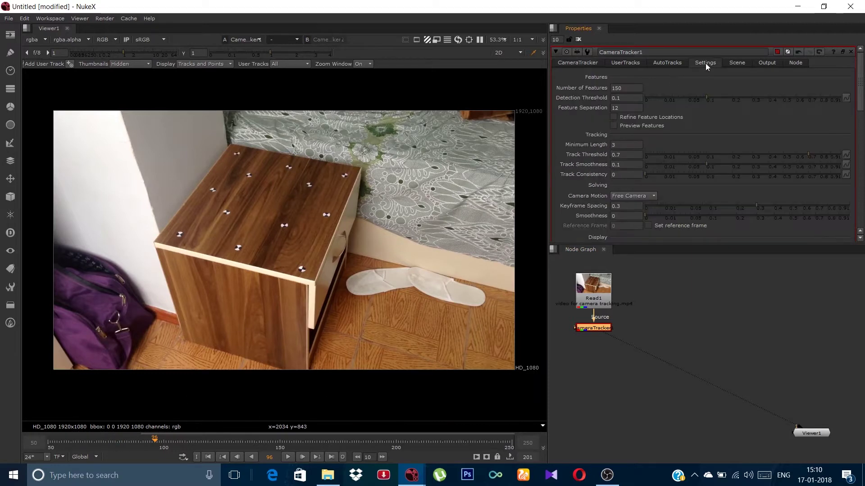
drag(625, 88, 598, 87)
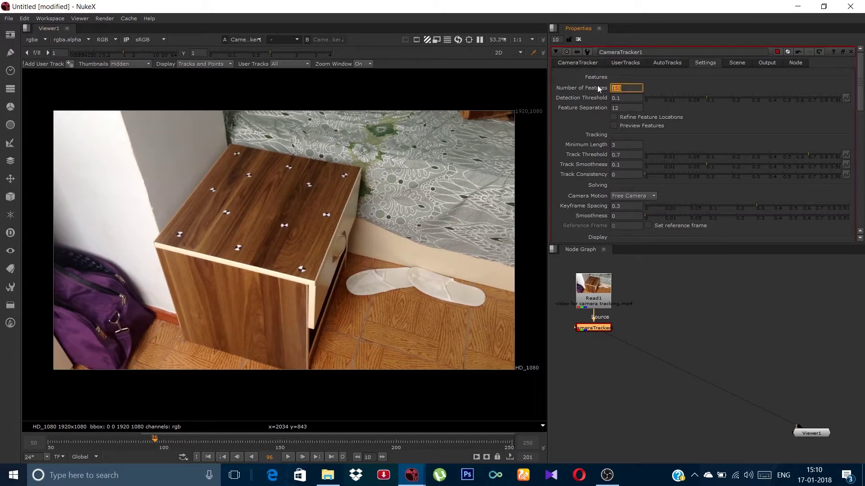
text(300)
key(Return)
Run Track in the CameraTracker tab across frames 50–250 and scrub back to check the trails
click(597, 63)
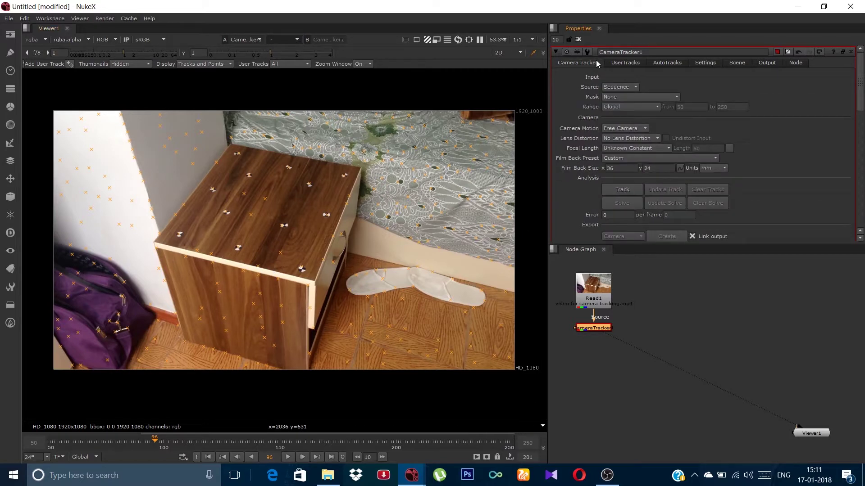
click(631, 188)
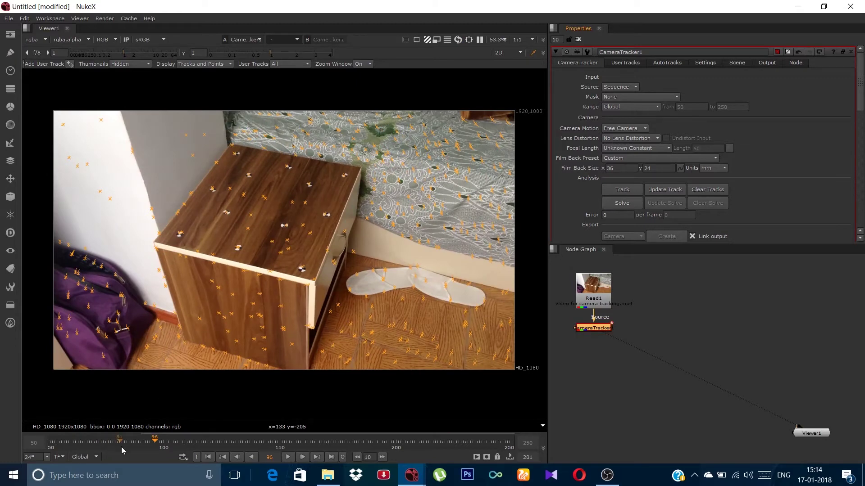
drag(142, 443, 235, 446)
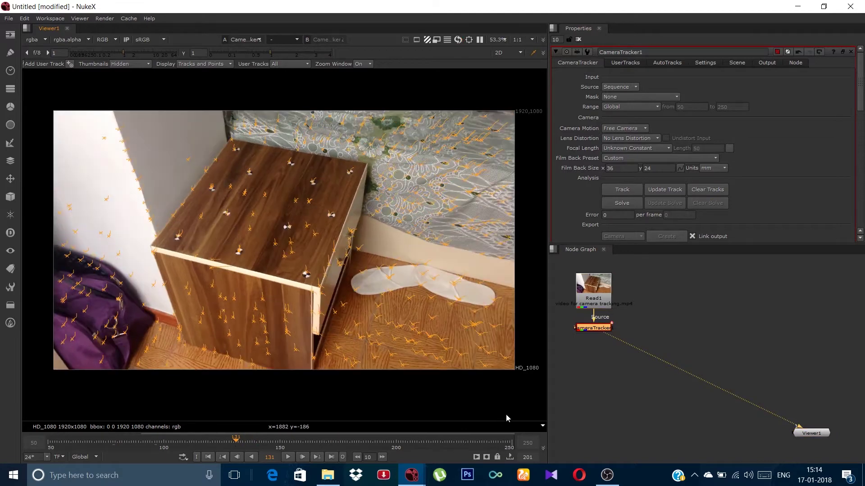
Solve the camera from the tracked features, reaching a 1.14 solve error
click(632, 203)
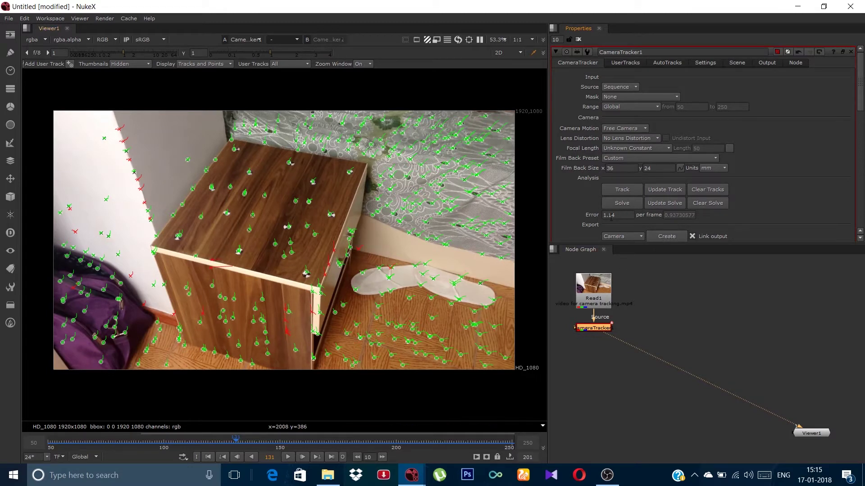
mouse_move(616, 218)
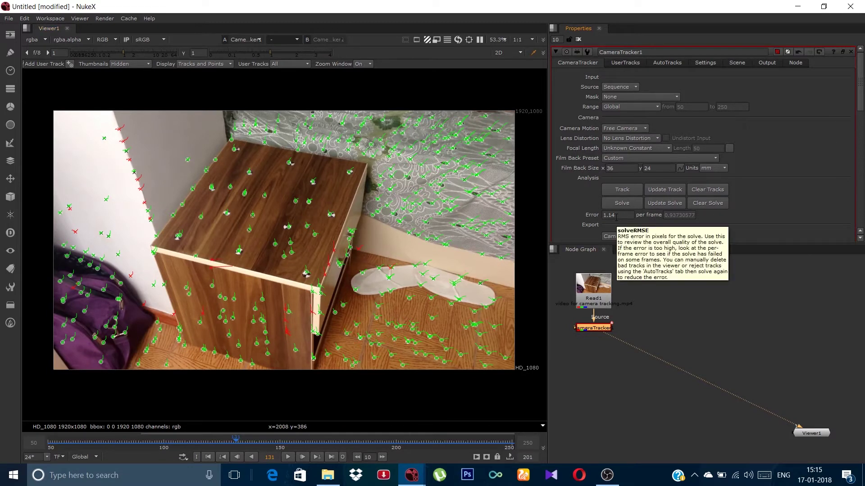
click(682, 66)
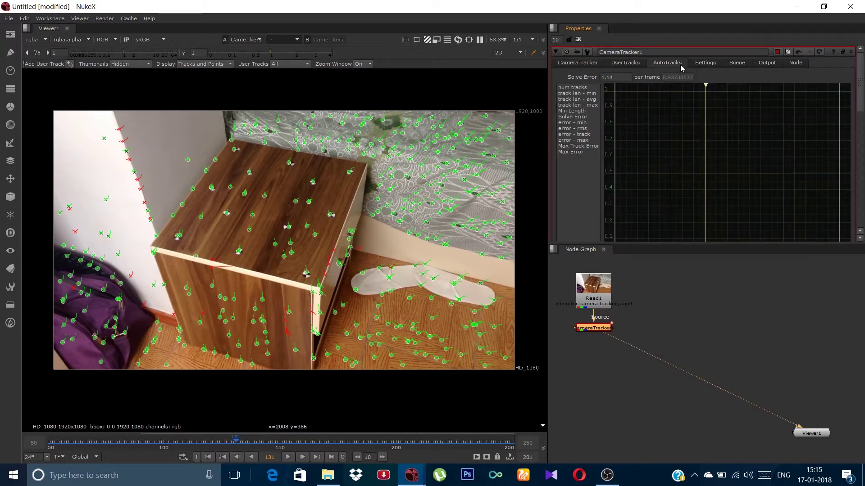
Scroll the AutoTracks tab to review Min Length 3, Max Track Error 3.99 and Max Error 8.43
scroll(721, 123, down, 3)
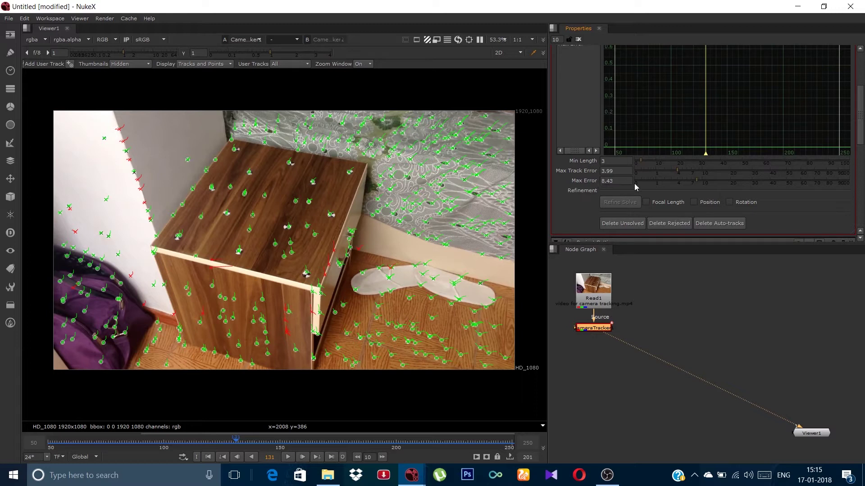
scroll(637, 185, up, 5)
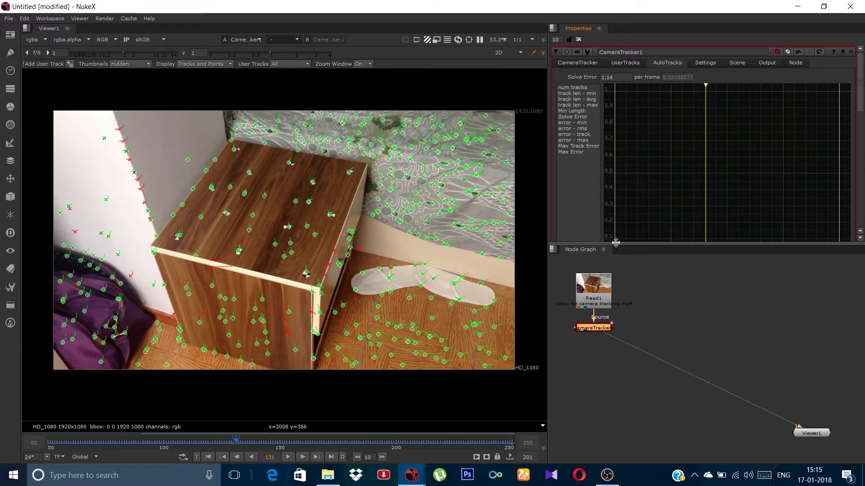
Graph track len - min with Min Length, fit the view, and raise Min Length to 18
drag(616, 243, 611, 326)
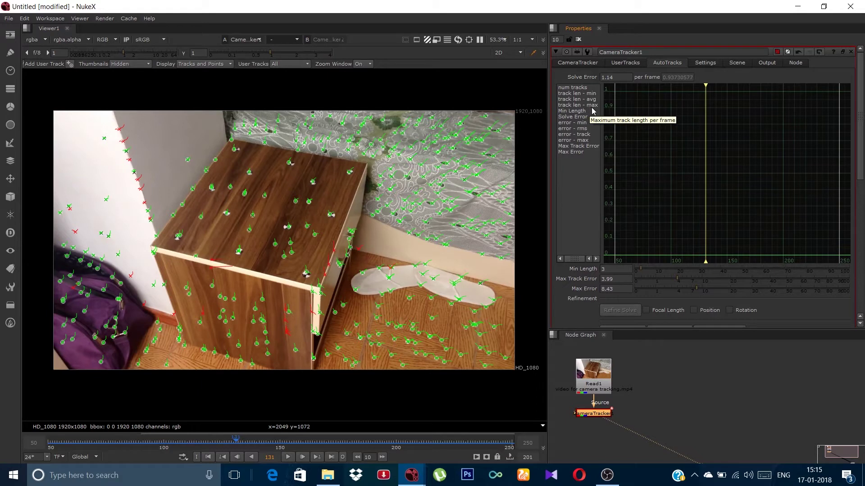
click(584, 93)
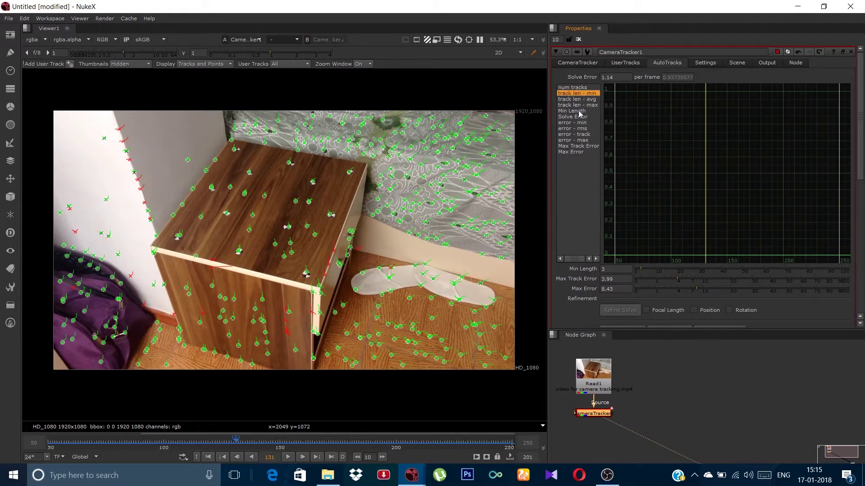
ctrl+click(580, 112)
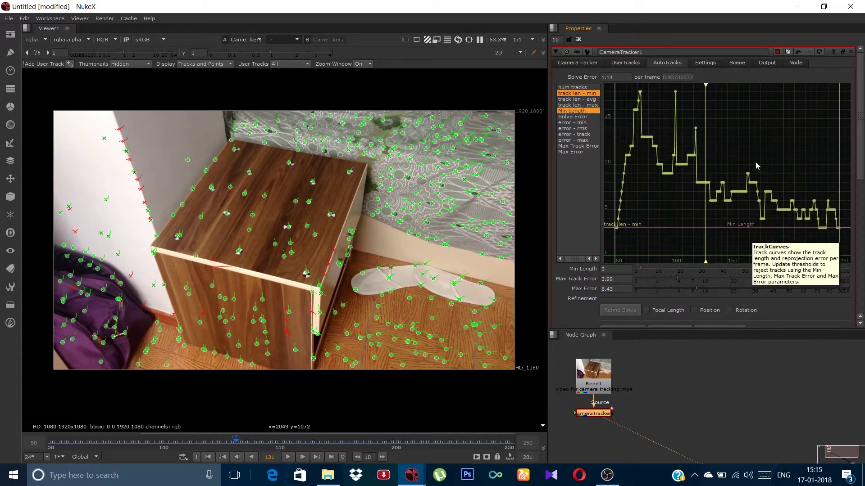
key(f)
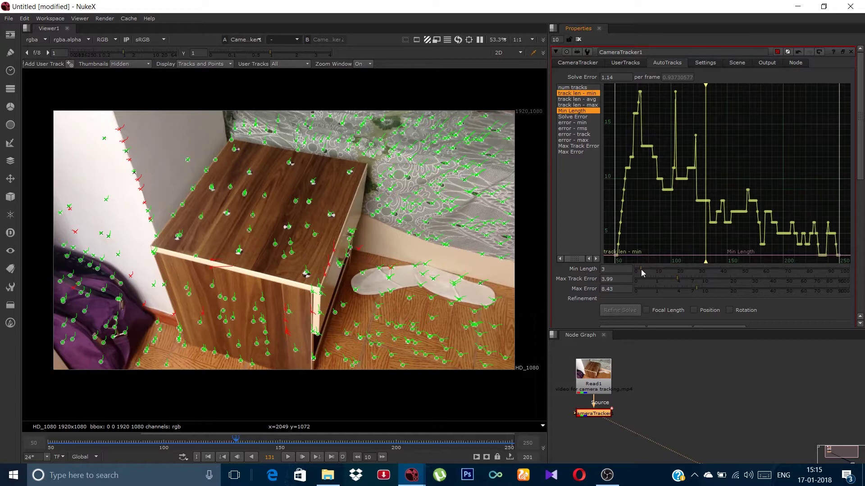
drag(641, 273, 675, 271)
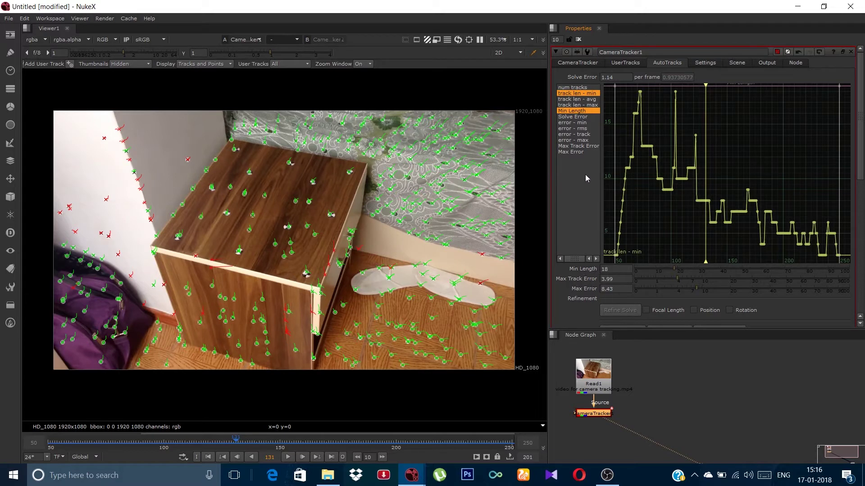
Graph error - rms with Max Track Error, fit the view, and set Max Track Error to 1.4
click(587, 129)
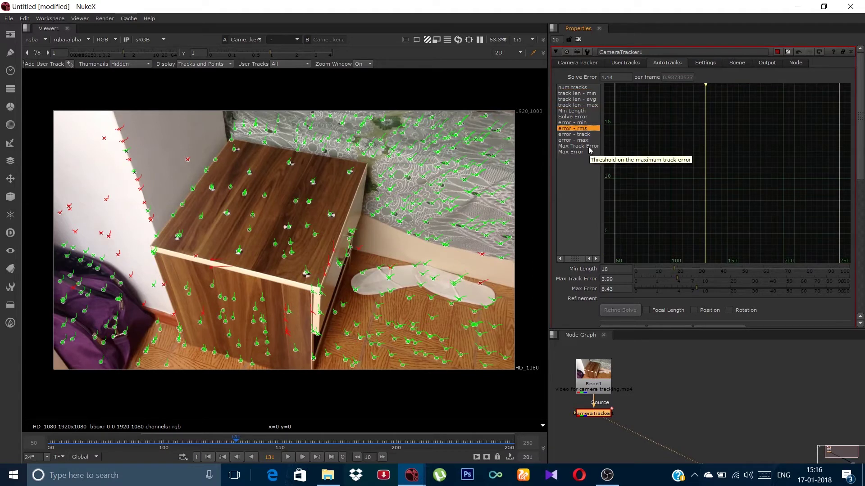
ctrl+click(589, 147)
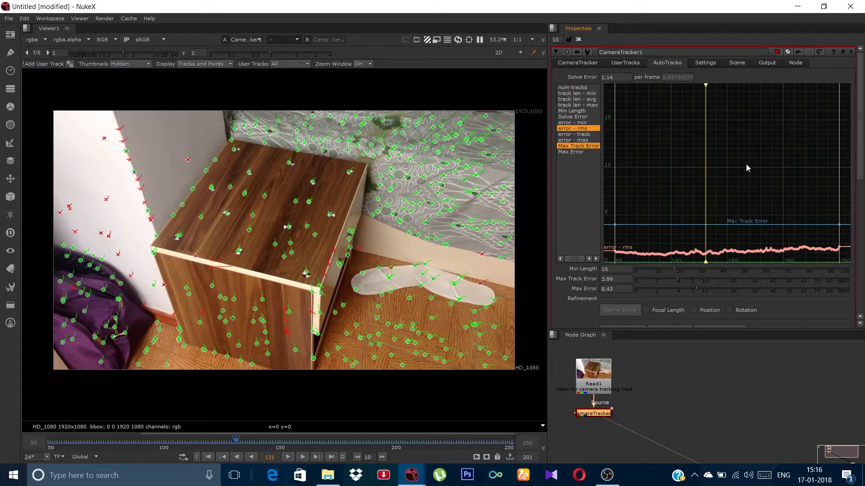
key(f)
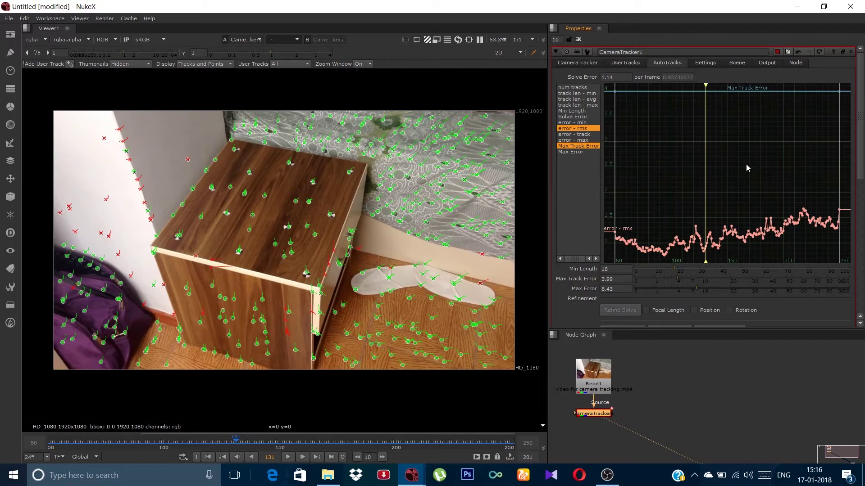
click(679, 281)
drag(679, 280, 660, 286)
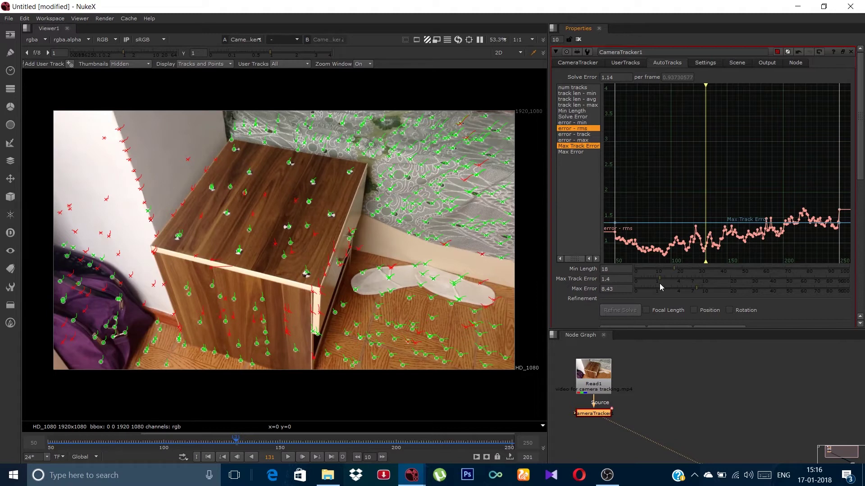
drag(660, 287, 659, 287)
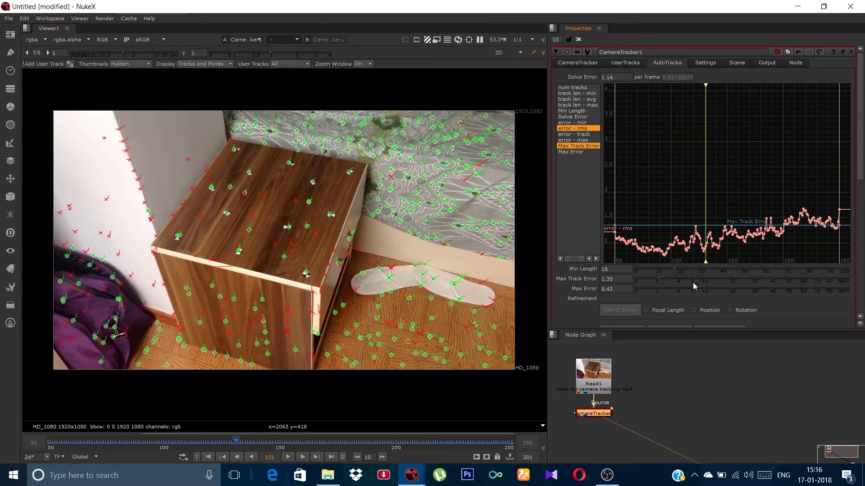
click(658, 281)
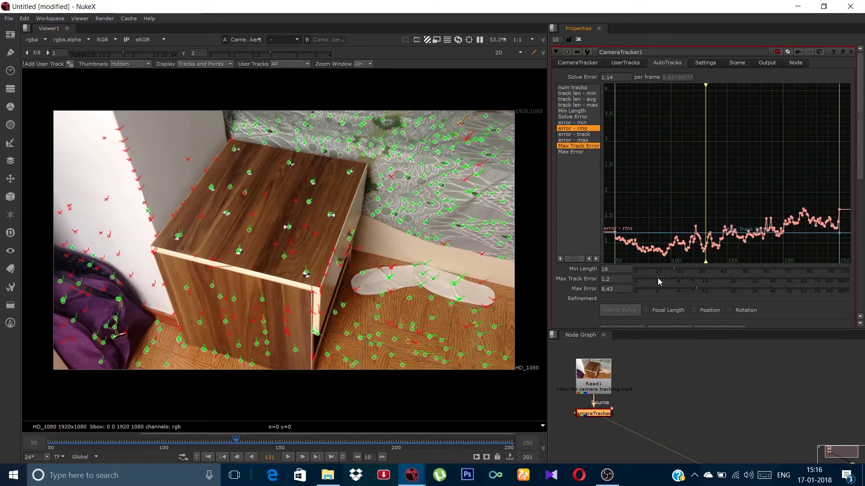
drag(658, 281, 661, 281)
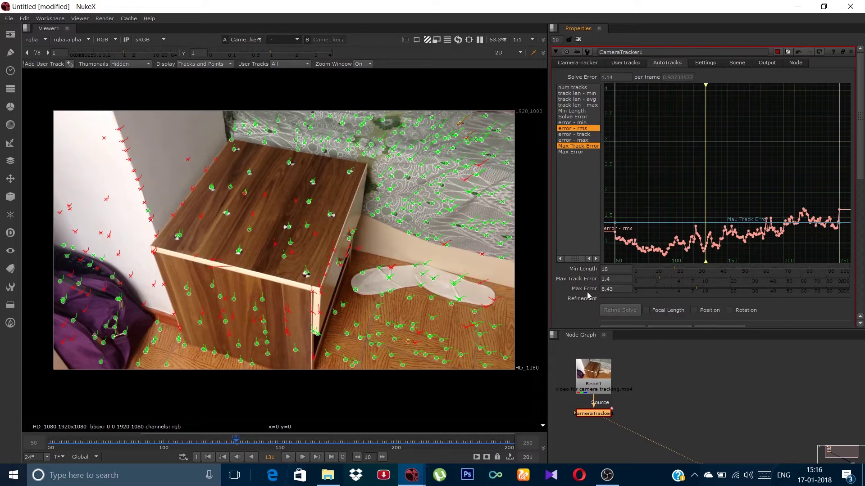
Plot the error-max curve and lower the Max Error threshold from 8.43 to 6
click(581, 141)
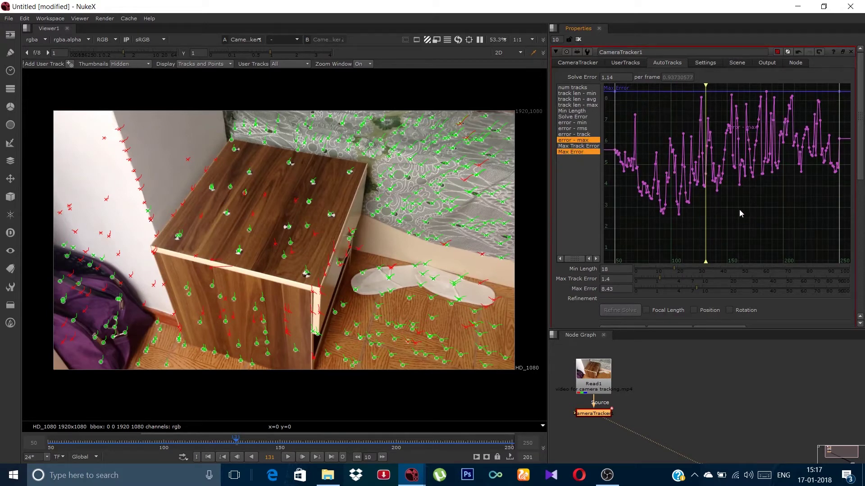
key(f)
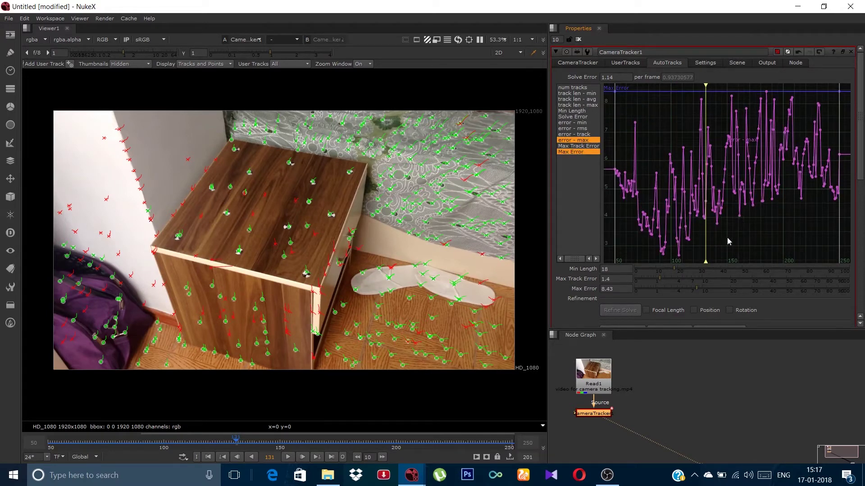
drag(696, 292, 689, 294)
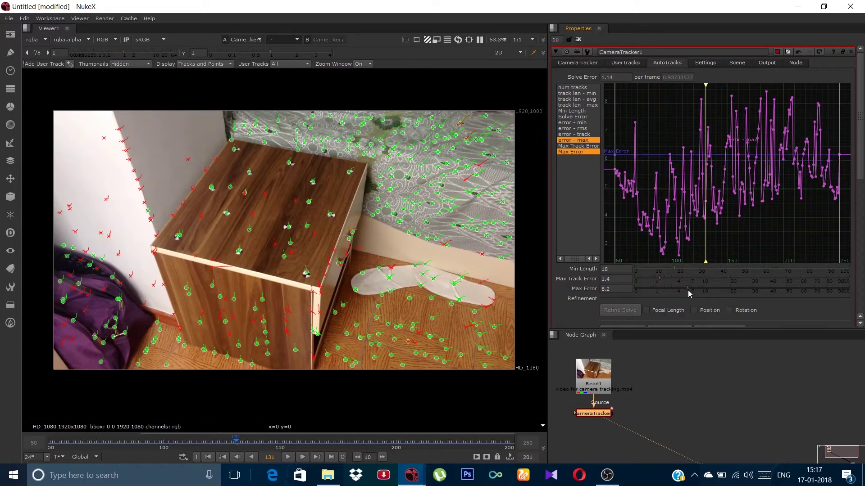
drag(689, 293, 687, 292)
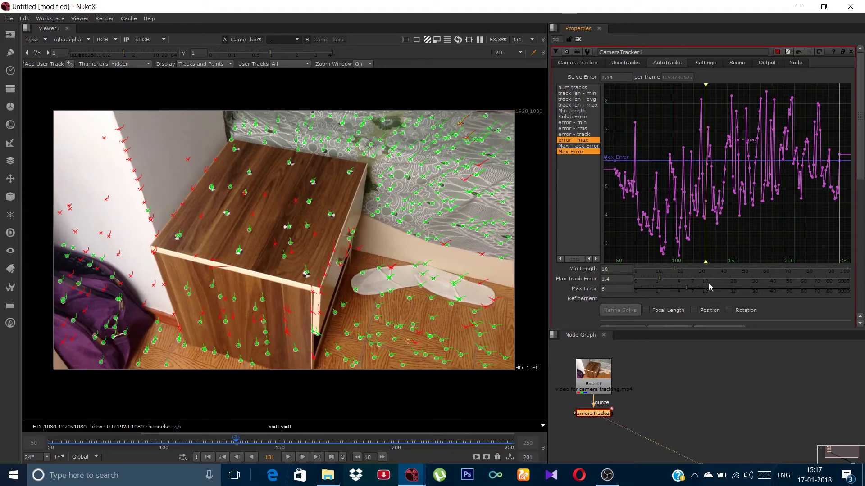
scroll(760, 287, down, 2)
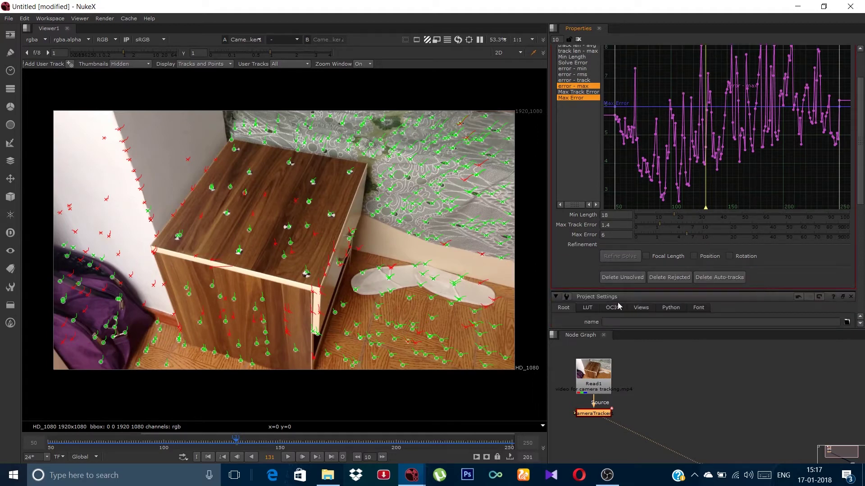
Delete the unsolved and rejected tracks so only green solved tracks remain
click(622, 278)
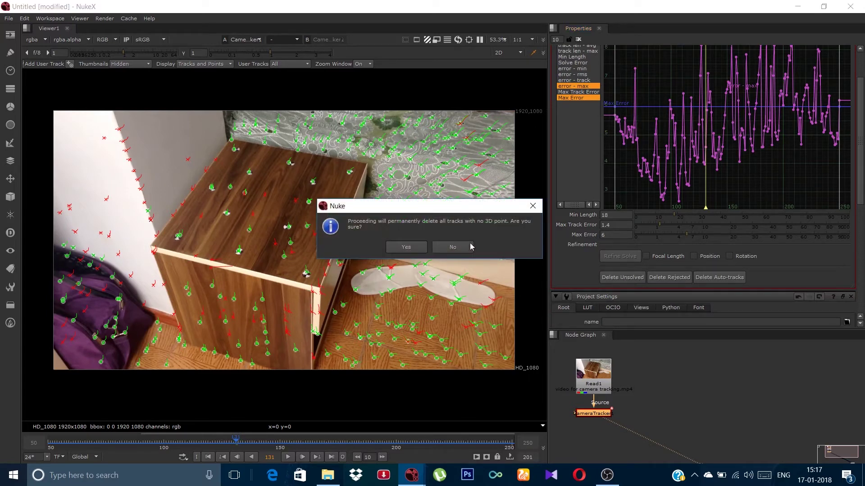
click(401, 247)
click(402, 247)
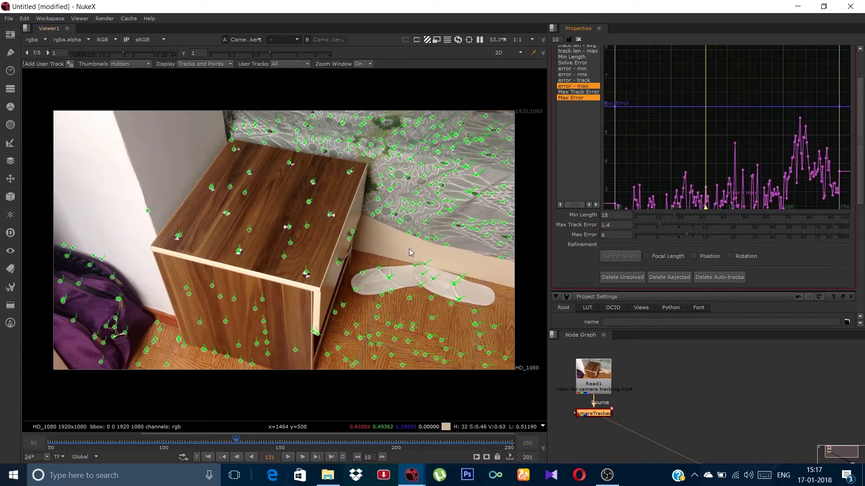
scroll(668, 245, up, 2)
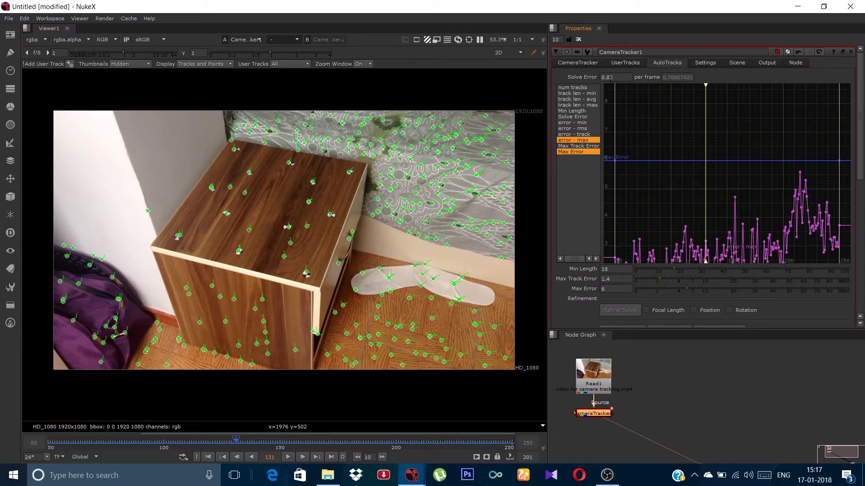
click(588, 65)
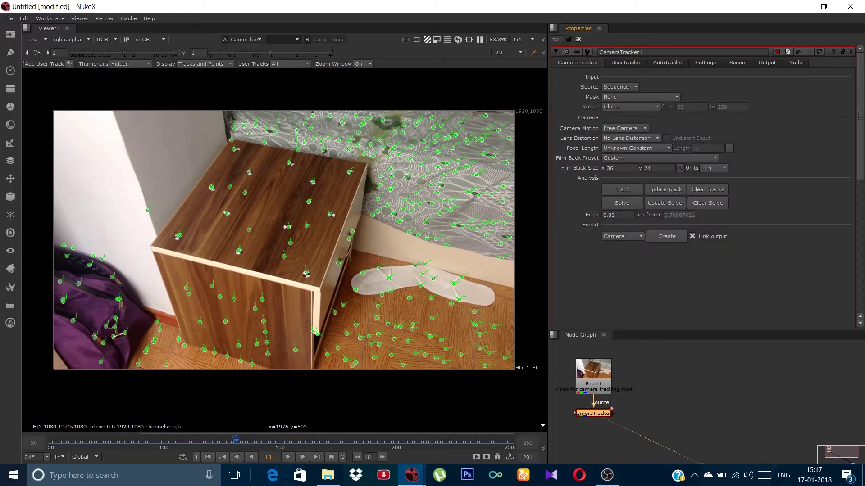
Select the tracks on the bedside table top and set the ground plane to them
mouse_move(615, 218)
drag(664, 328, 668, 260)
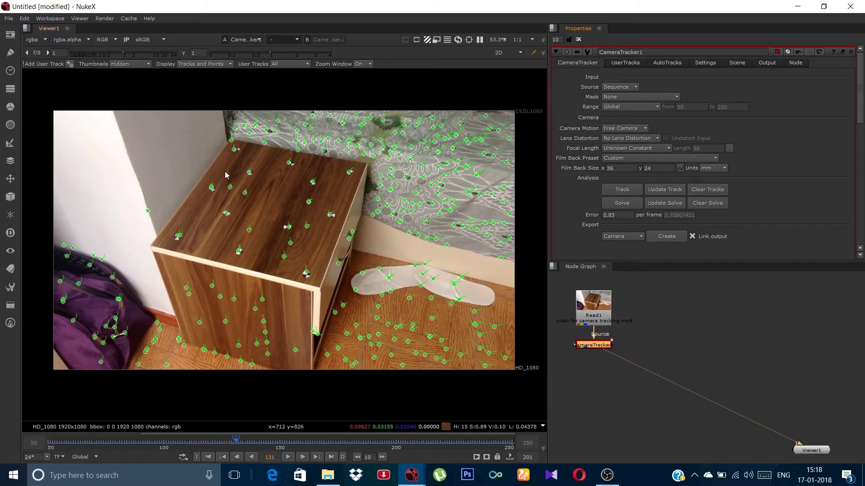
drag(220, 167, 333, 241)
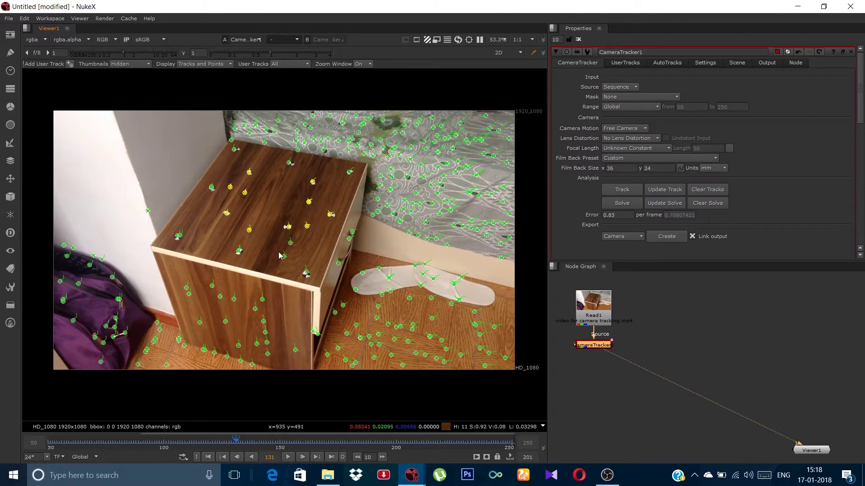
shift+drag(231, 244, 255, 258)
right_click(251, 230)
mouse_move(280, 264)
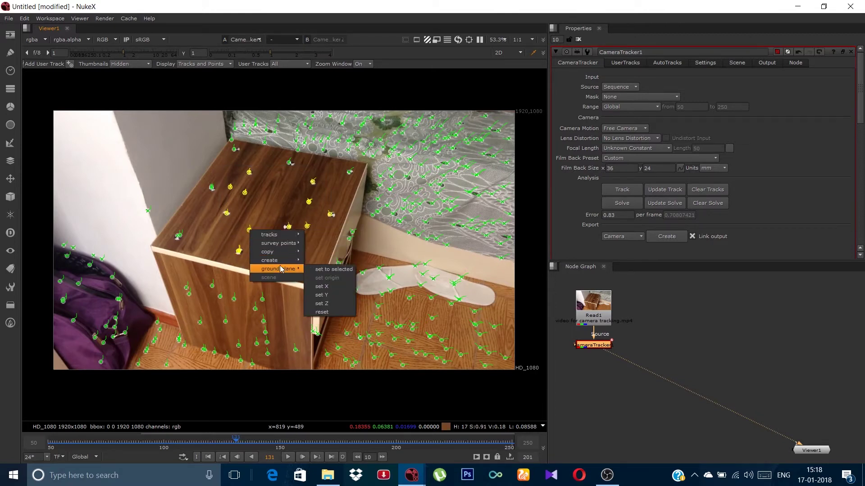
click(328, 269)
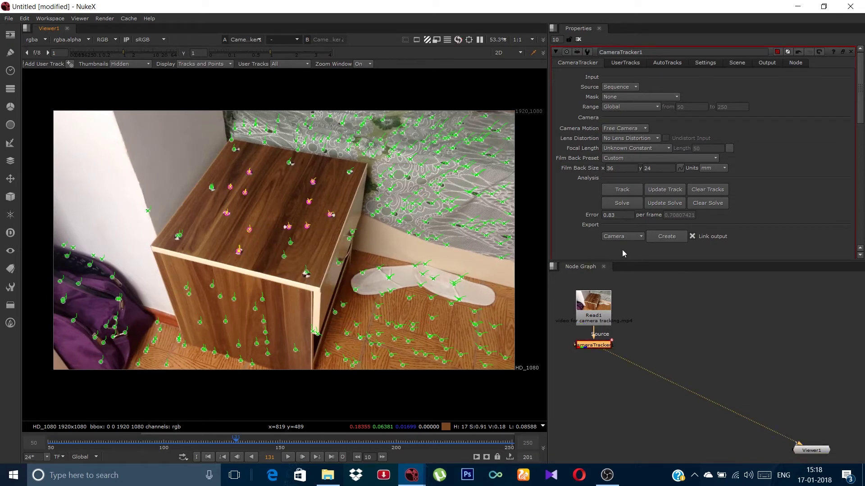
click(629, 238)
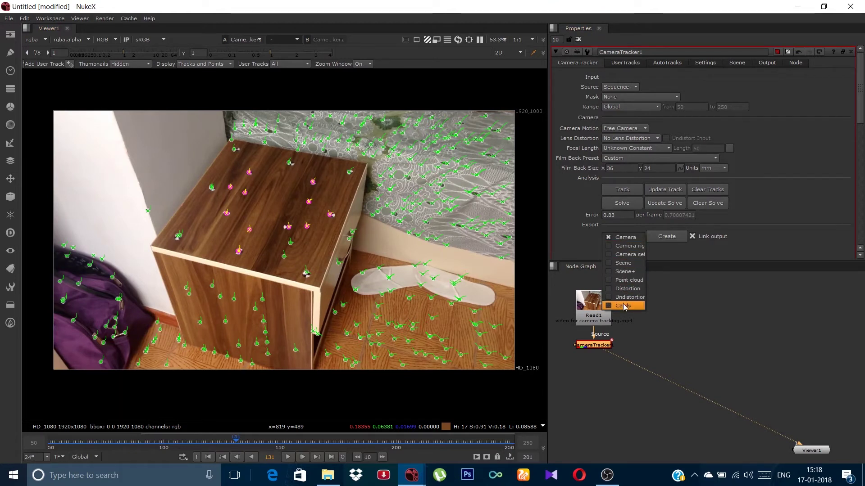
Export the solve as an unlinked Scene with camera and point cloud nodes
click(629, 266)
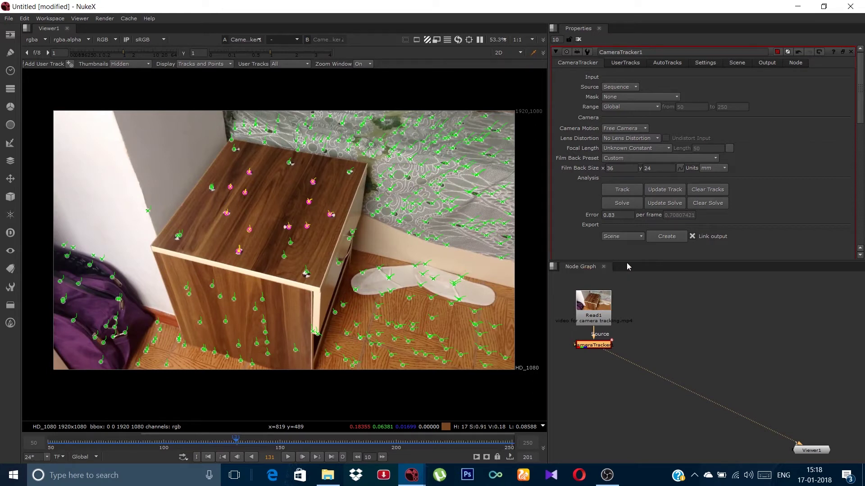
click(694, 237)
click(676, 238)
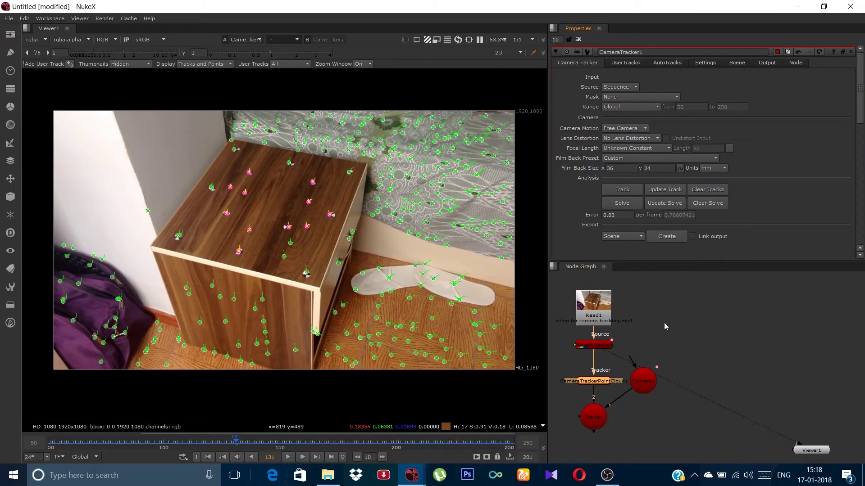
Arrange the new Camera1, point cloud and Scene1 nodes, then view Scene1 in 3D
drag(648, 383, 721, 337)
drag(600, 419, 677, 359)
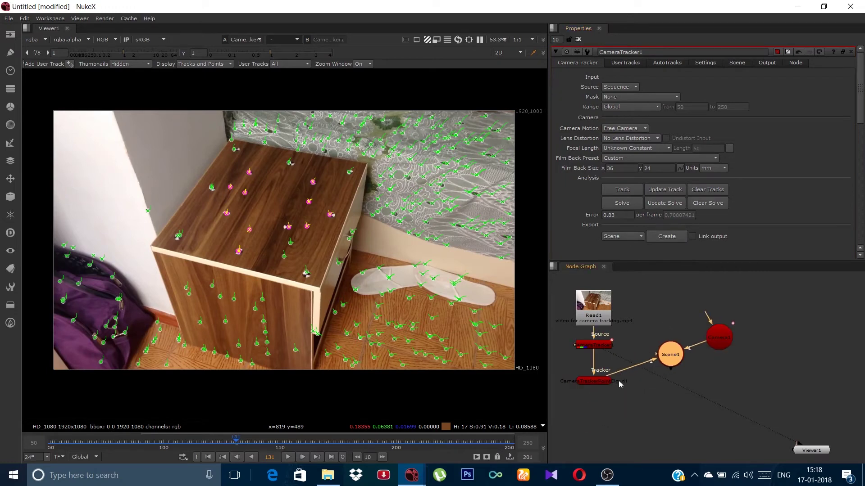
drag(593, 381, 656, 312)
click(670, 359)
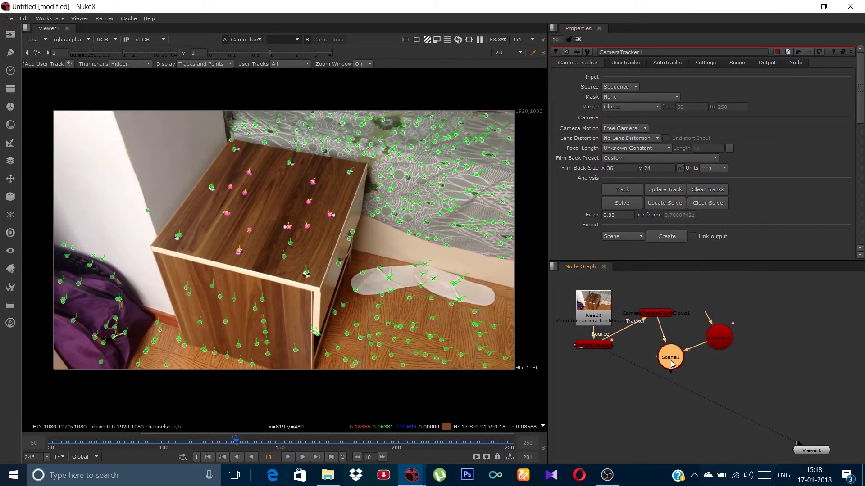
key(1)
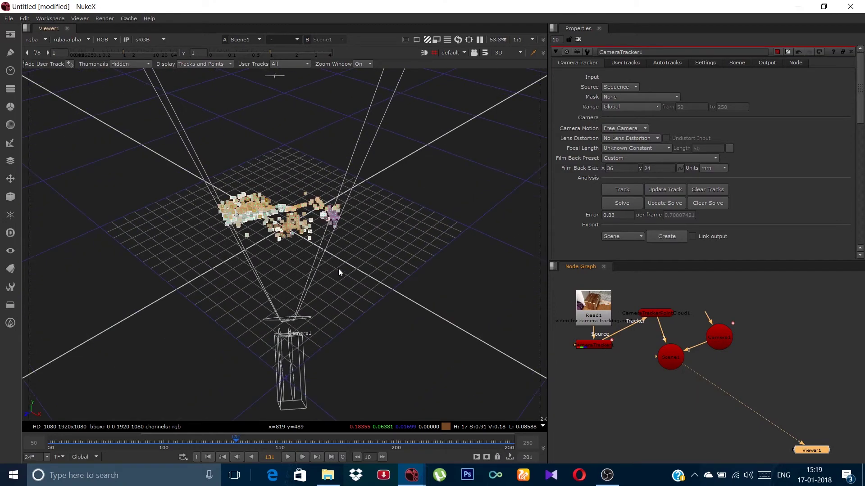
Play the shot through Camera1, stop at frame 89, then view Read1 again
ctrl+drag(338, 269, 180, 304)
click(463, 52)
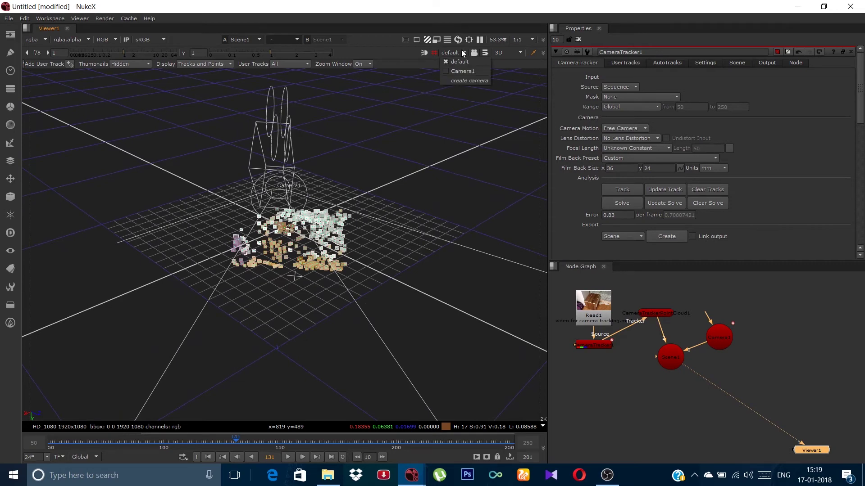
click(472, 74)
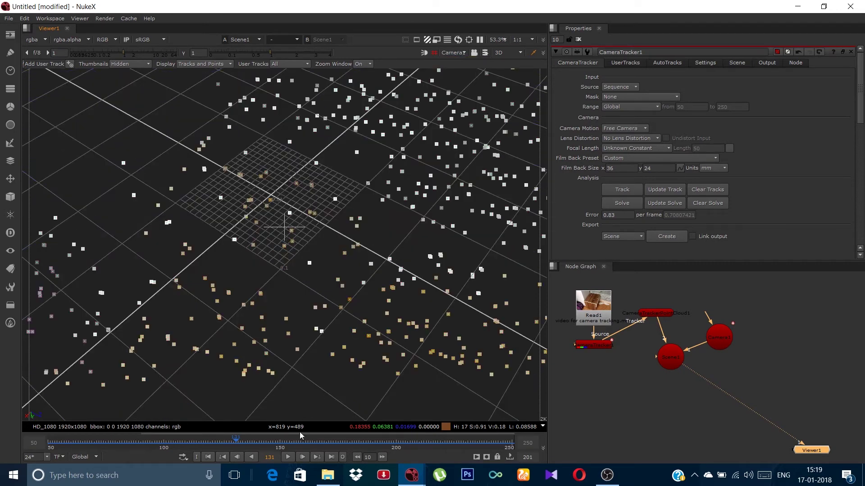
click(289, 457)
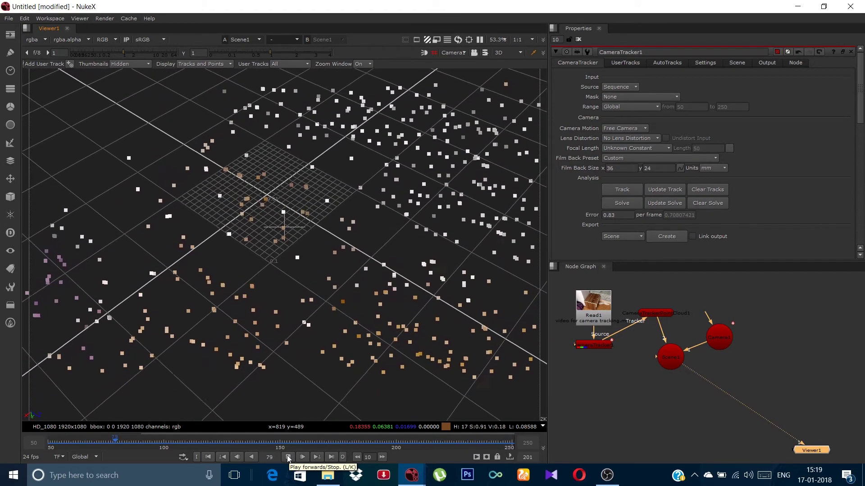
click(288, 457)
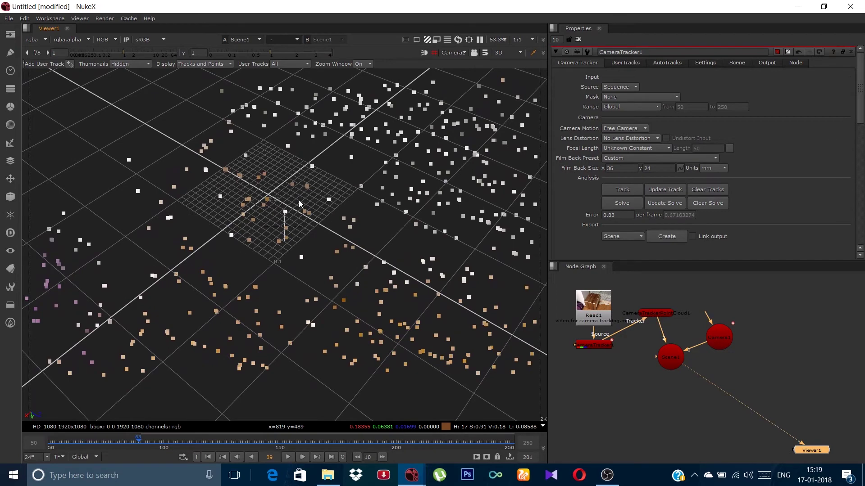
key(1)
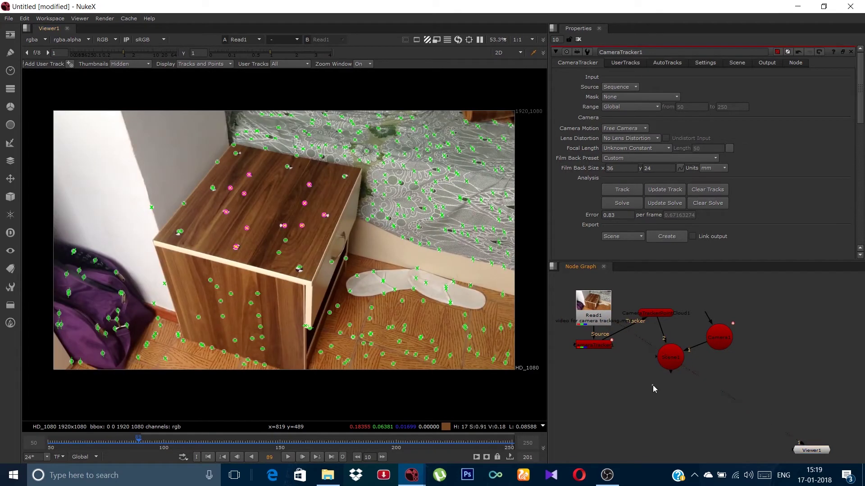
Rearrange the Scene1, Camera1 and point cloud nodes in the Node Graph
drag(666, 354, 647, 377)
click(665, 318)
drag(720, 335, 723, 353)
click(651, 318)
click(764, 376)
Add a Card node and connect Card1 into Scene1
key(Tab)
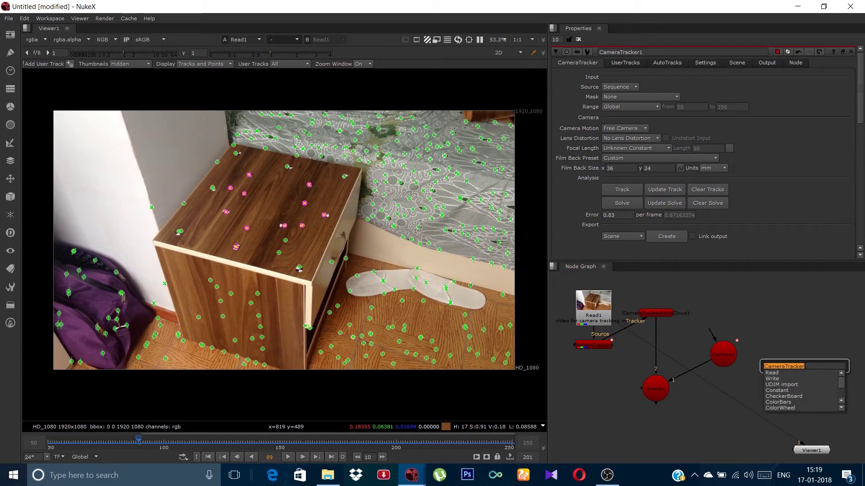
text(car)
click(775, 382)
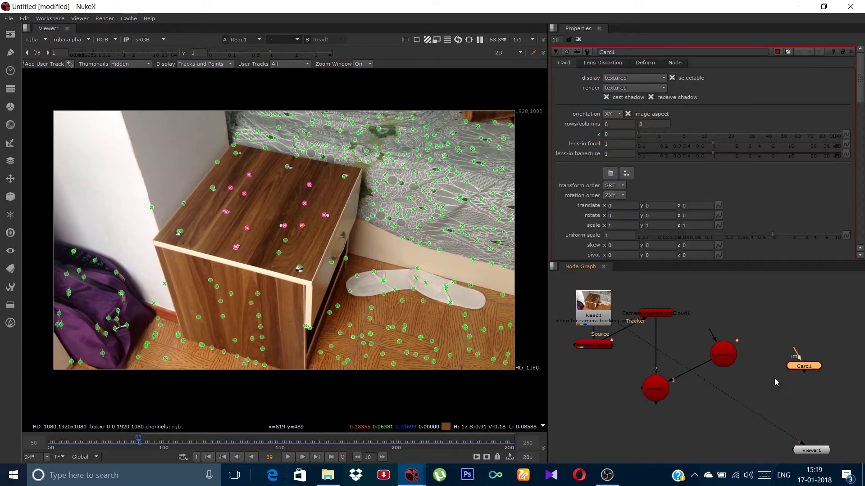
drag(794, 371, 680, 346)
click(665, 389)
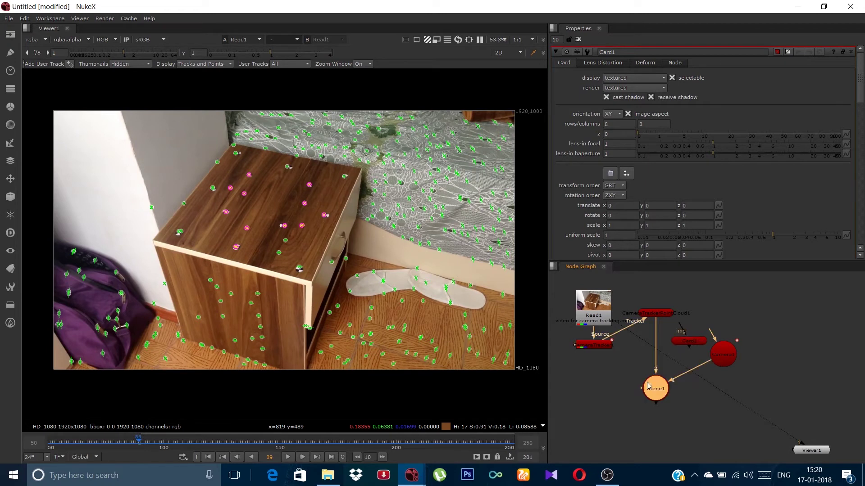
Create Axis1 at the selected table-top tracks and place it below the other nodes
right_click(285, 229)
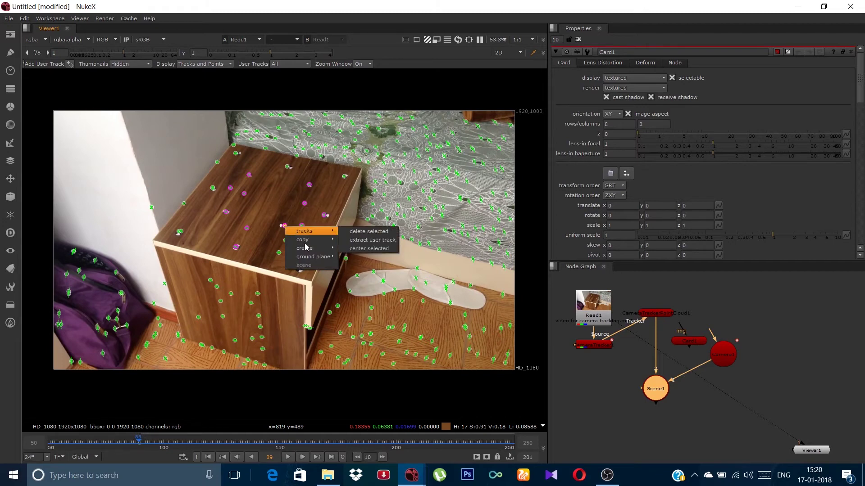
mouse_move(307, 249)
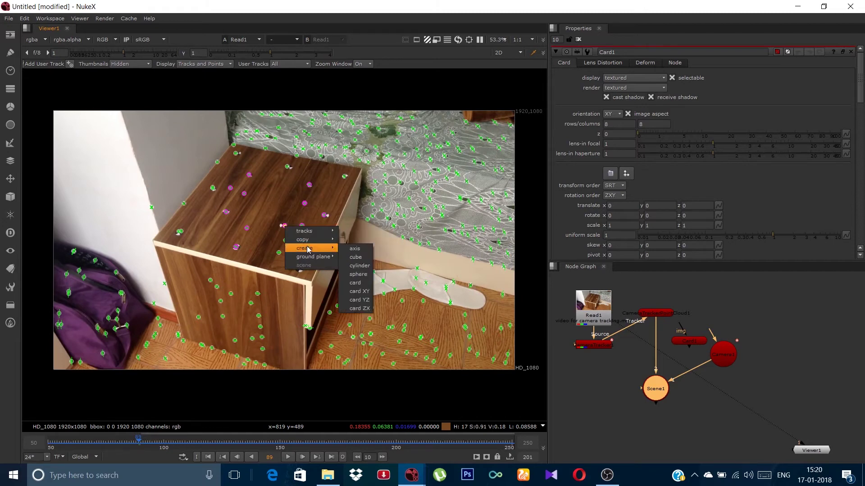
click(359, 252)
key(f)
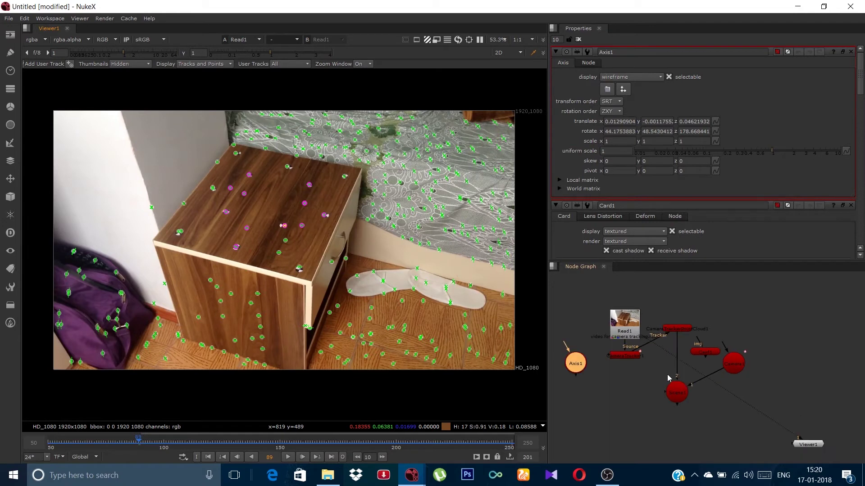
drag(575, 372, 615, 408)
View Scene1 in 3D and disable Card1 so Axis1 shows alone
scroll(676, 403, up, 1)
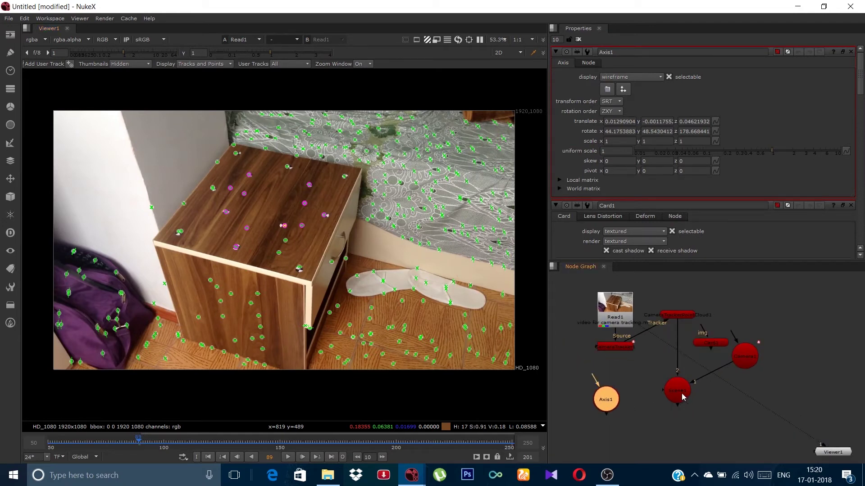
click(682, 393)
key(1)
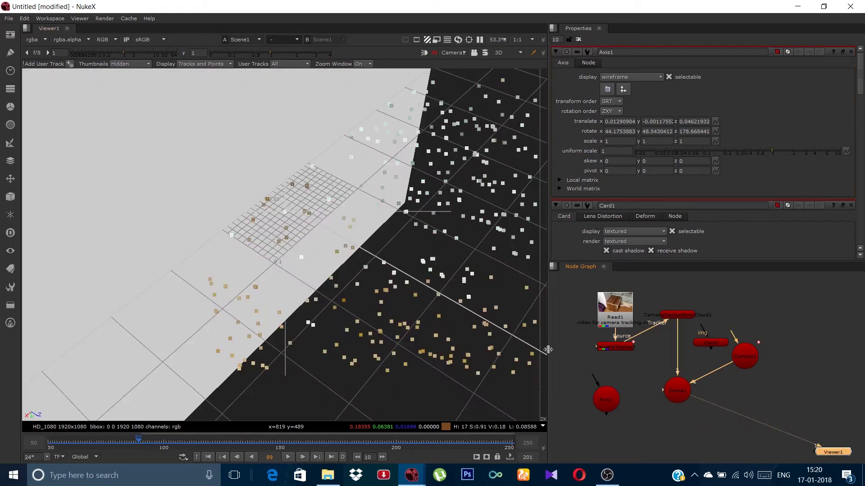
click(607, 403)
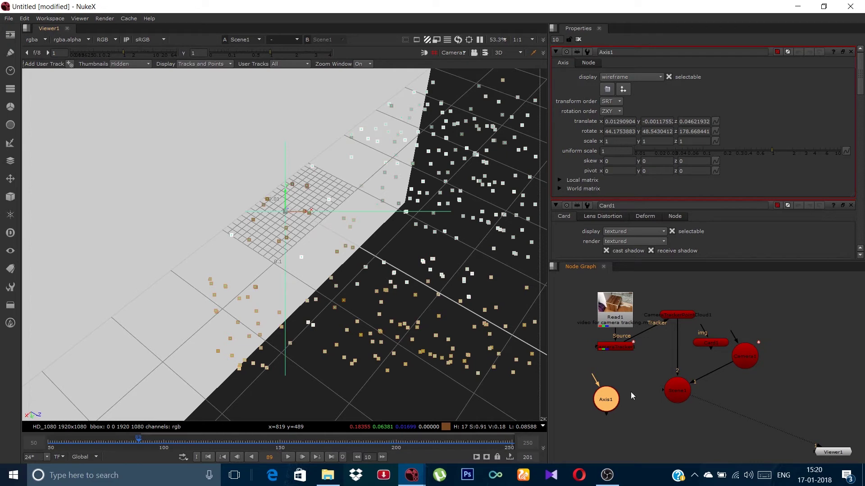
click(714, 345)
key(d)
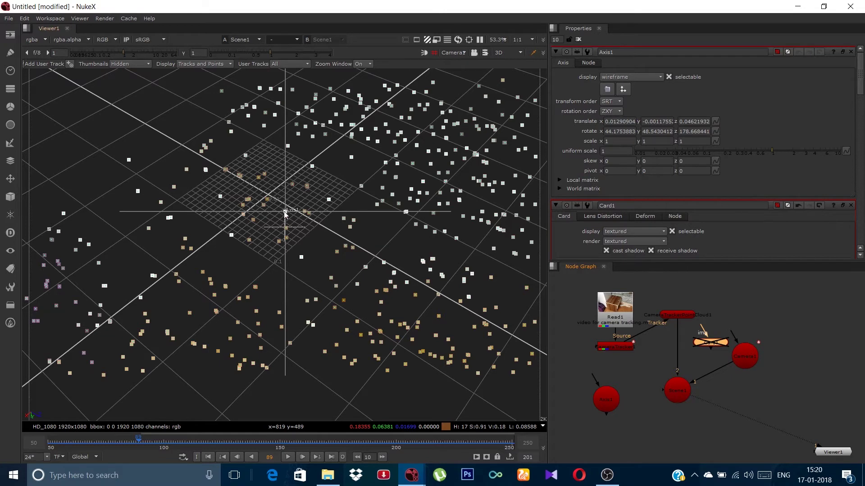
click(603, 399)
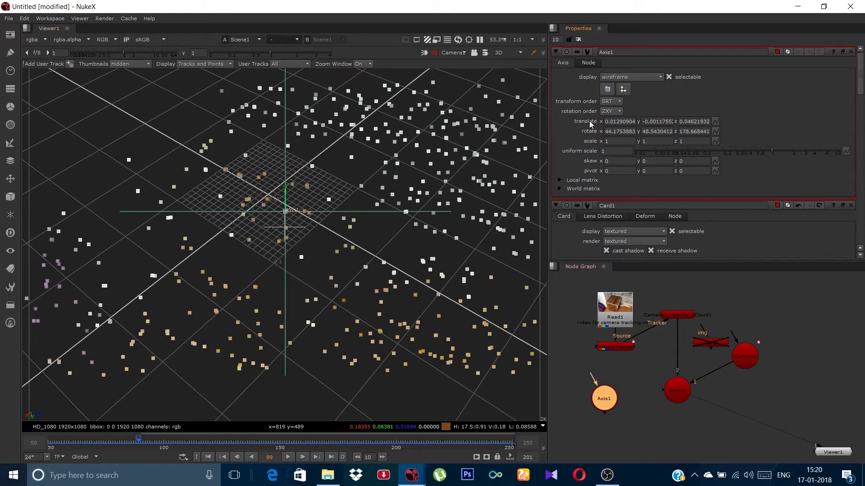
Copy Axis1's translate values
right_click(715, 122)
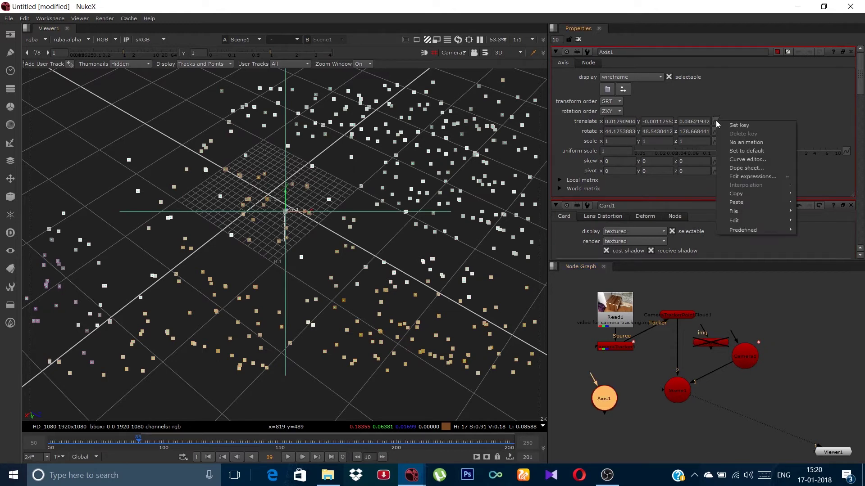
mouse_move(744, 195)
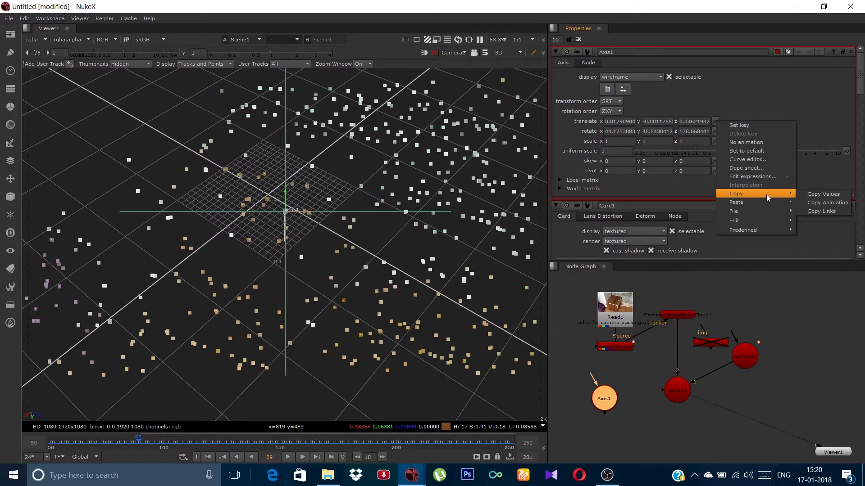
click(817, 194)
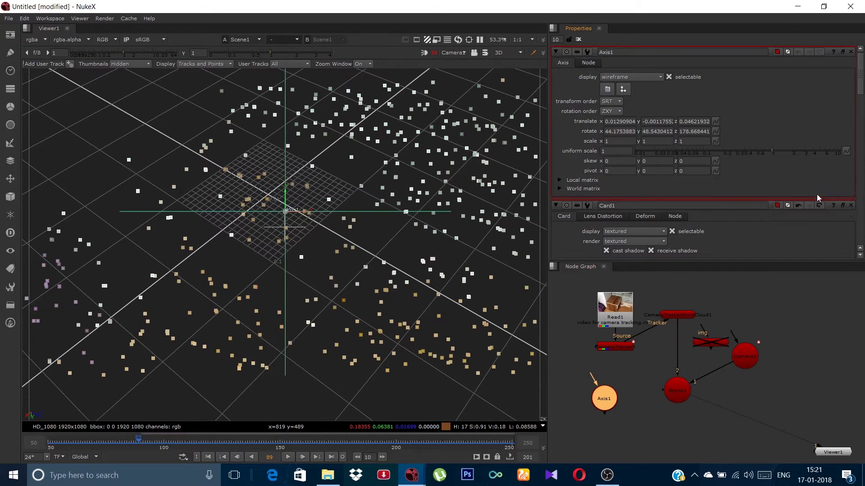
Paste them absolute into Card1's translate (0.012909, -0.0011755, 0.0462193) and re-enable Card1
click(719, 343)
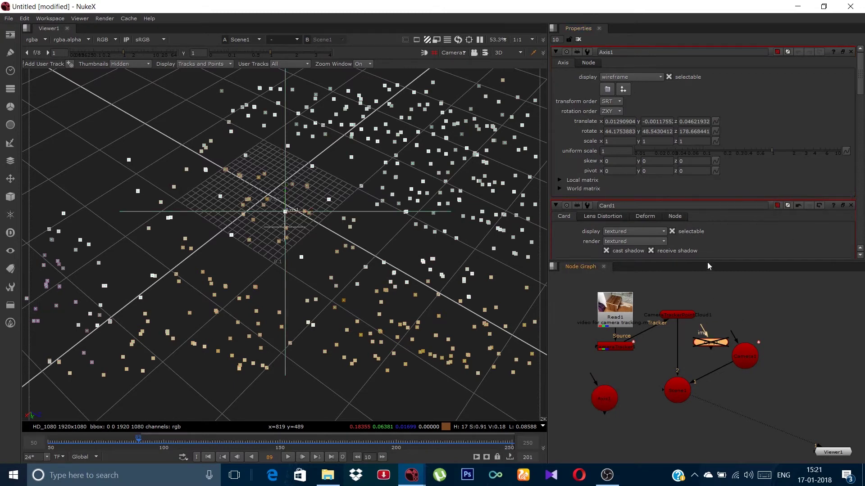
scroll(702, 222, down, 5)
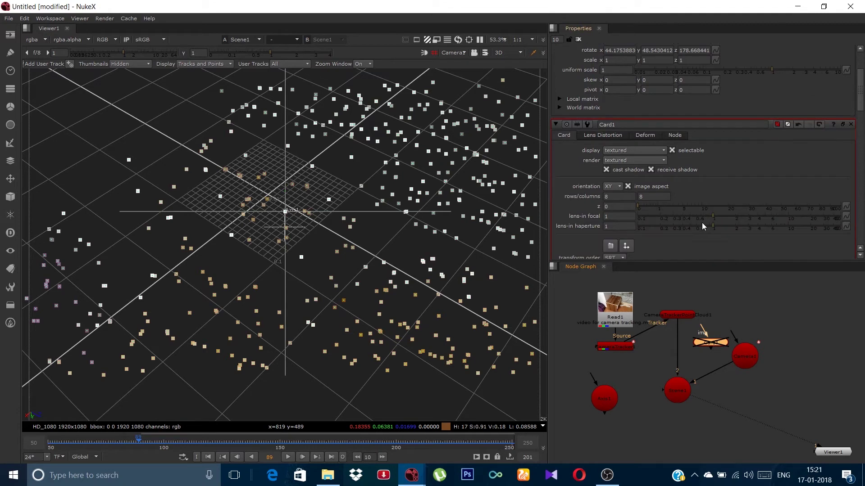
scroll(701, 222, down, 4)
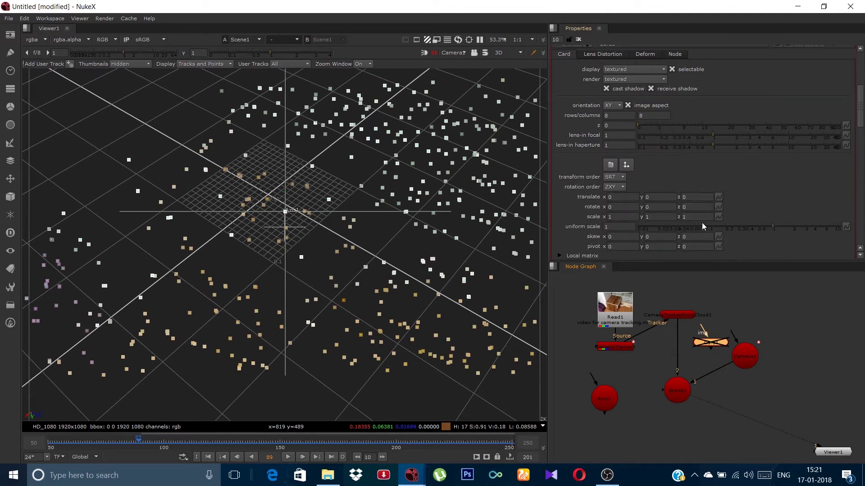
click(718, 197)
mouse_move(742, 282)
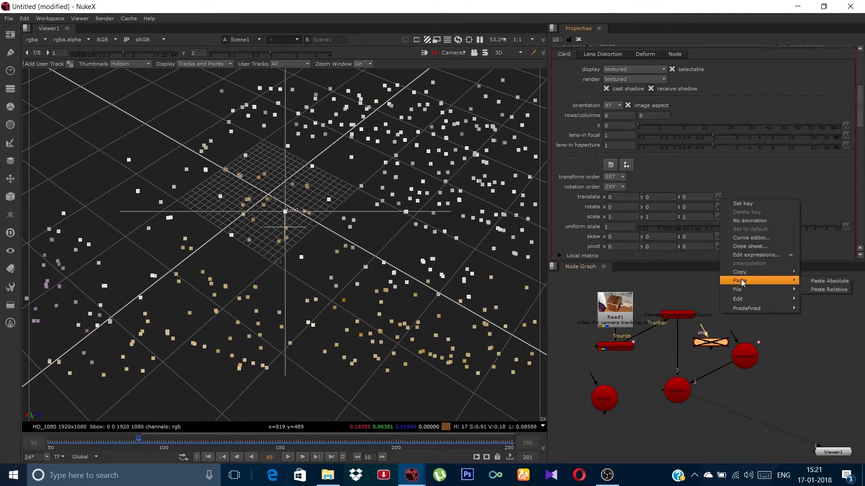
click(818, 281)
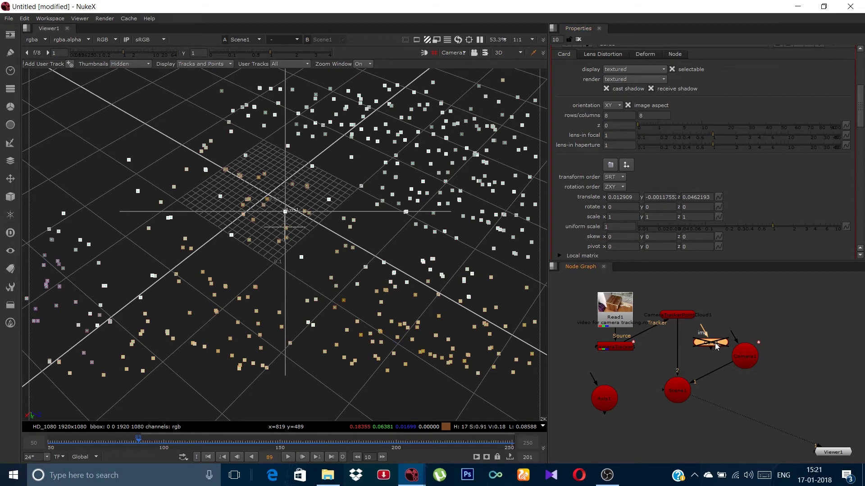
key(d)
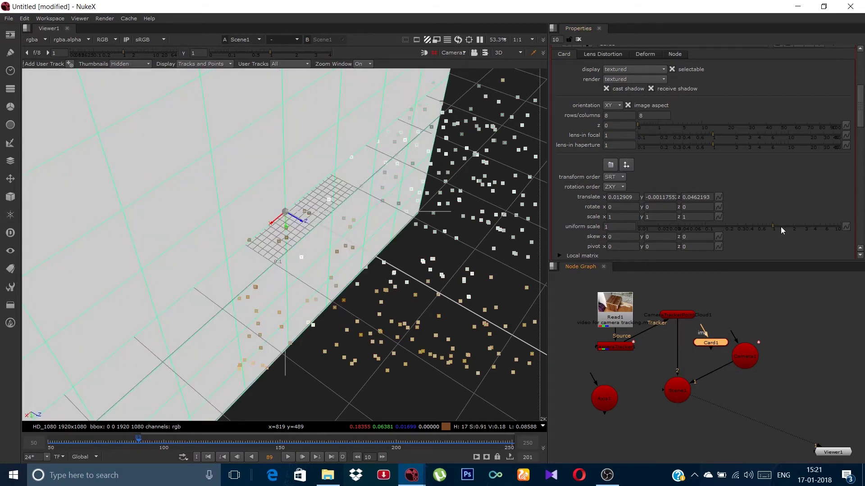
Set Card1's uniform scale to 0.24 and rotate X to 90 so it lies flat
drag(773, 228, 731, 229)
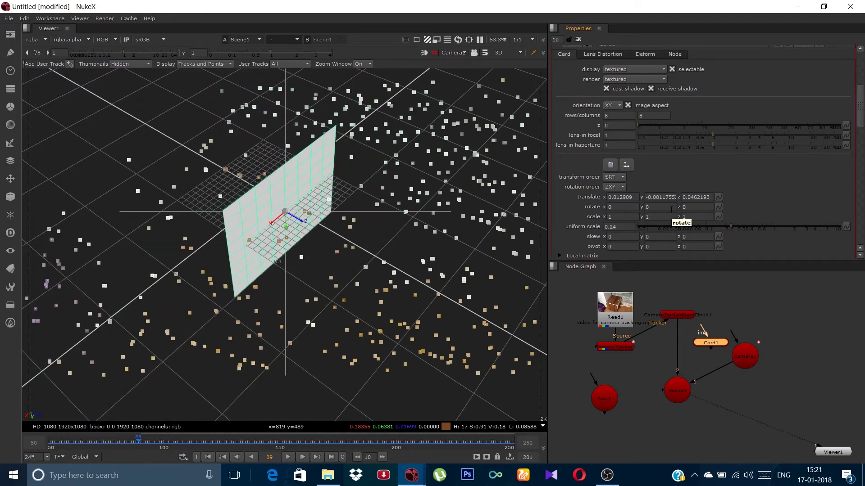
click(615, 207)
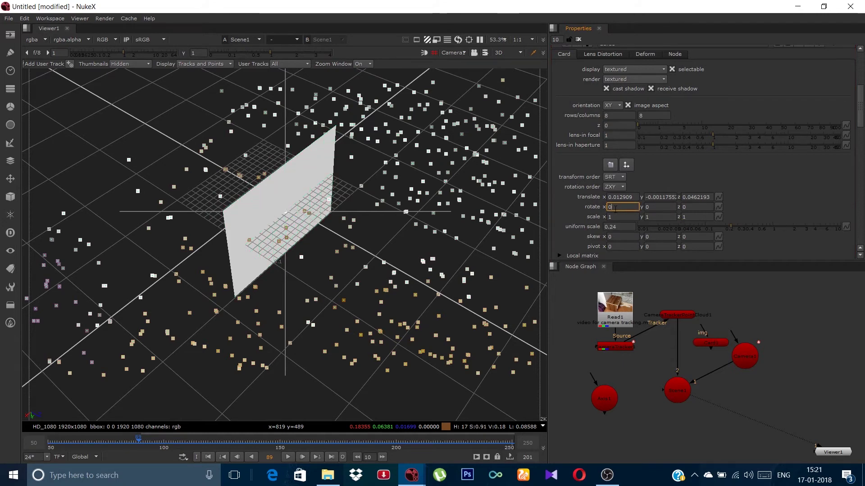
text(90)
key(Return)
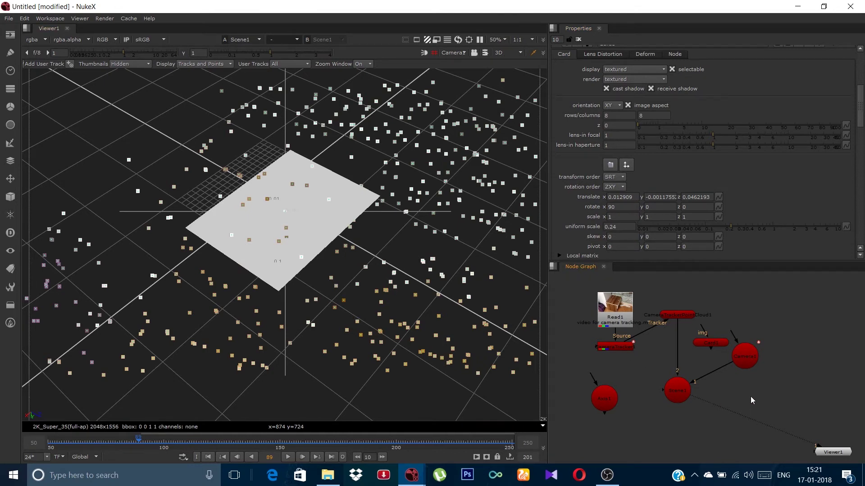
Add a ScanlineRender node and connect Read1 as its background
key(Tab)
text(sc)
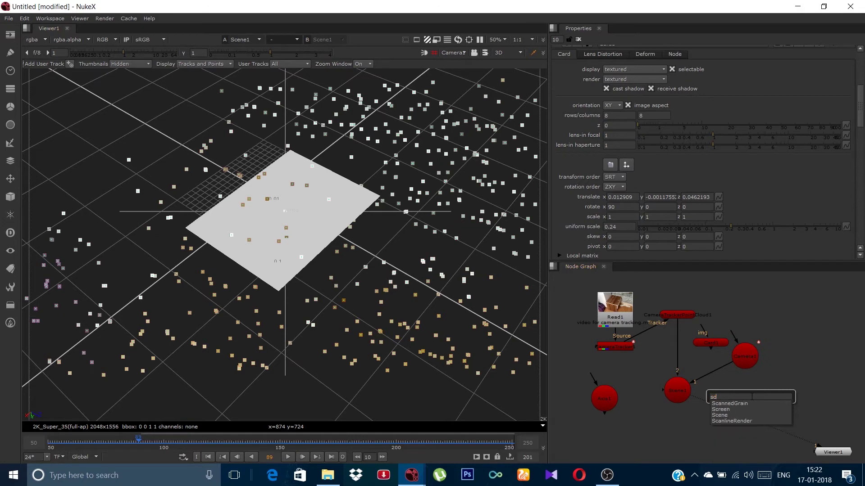
click(730, 421)
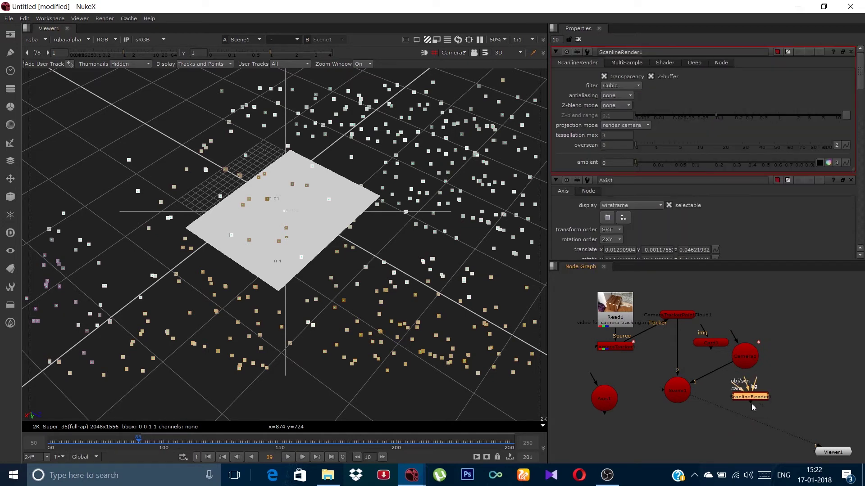
drag(754, 400, 687, 434)
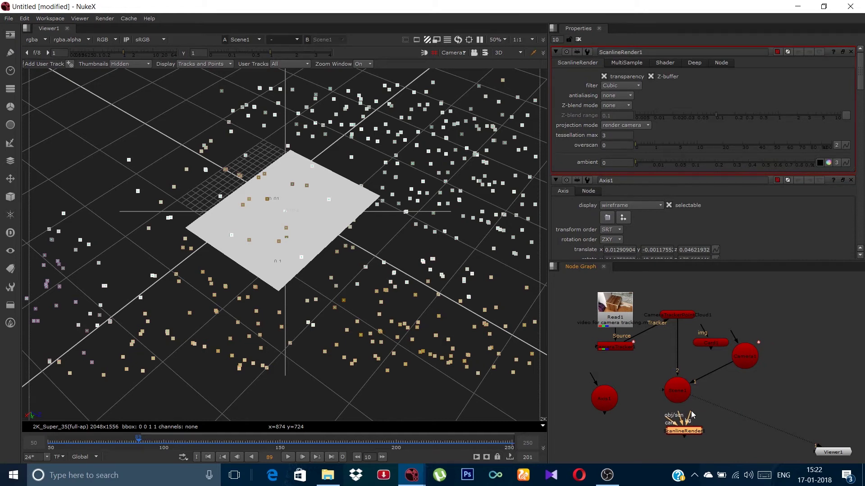
drag(692, 415, 606, 320)
drag(679, 430, 792, 332)
Rearrange the nodes, wiring Camera1 to the camera input and Scene1 to the scene input
drag(677, 316, 617, 365)
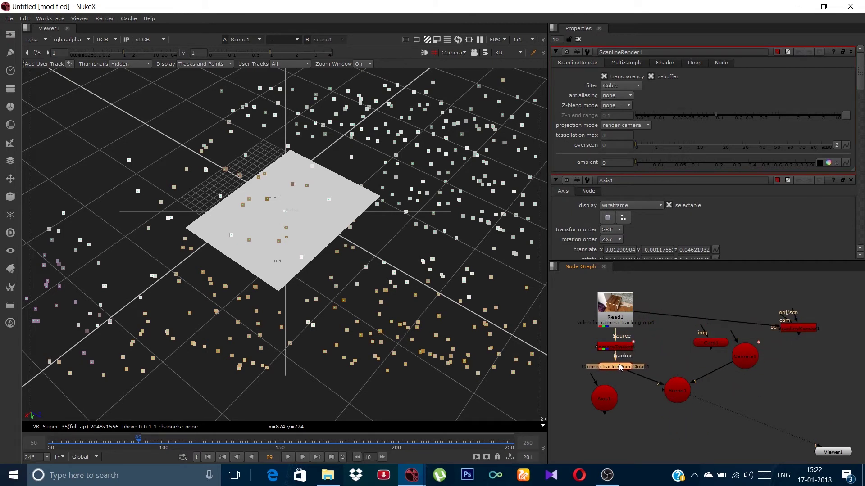
drag(809, 334, 818, 316)
drag(710, 350, 680, 348)
drag(607, 404, 582, 438)
drag(749, 359, 760, 369)
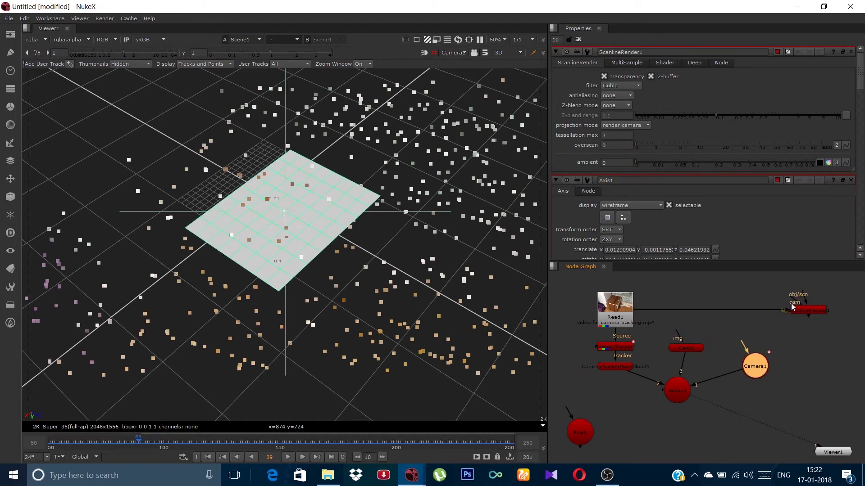
drag(793, 304, 755, 375)
drag(697, 390, 701, 390)
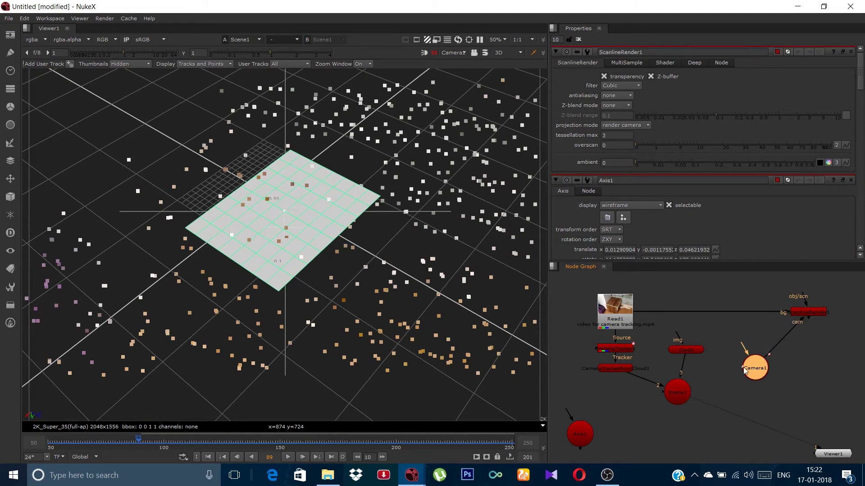
drag(751, 375, 777, 314)
drag(834, 288, 820, 287)
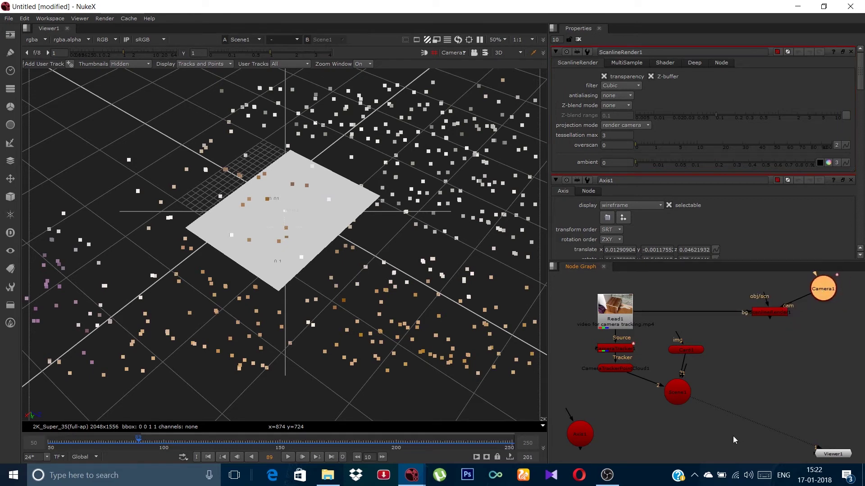
click(772, 313)
drag(768, 293, 683, 397)
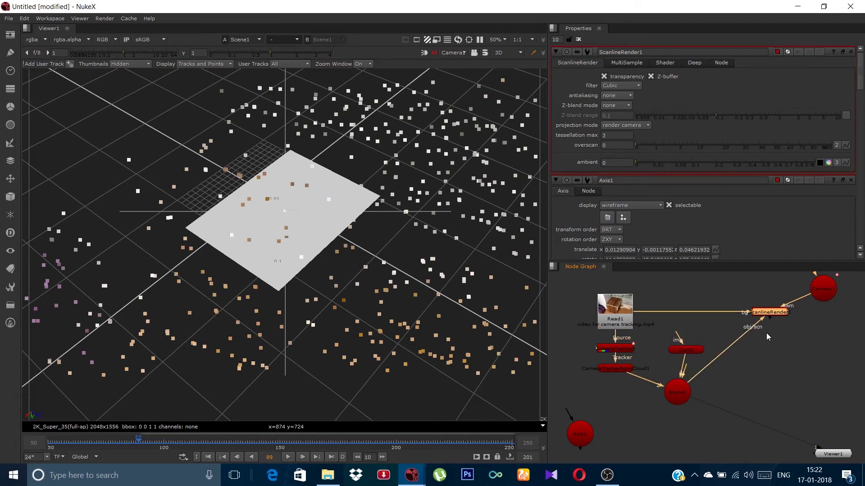
Show the ScanlineRender1 output in 2D, disable CameraTrackerPointCloud1, and select Card1
key(1)
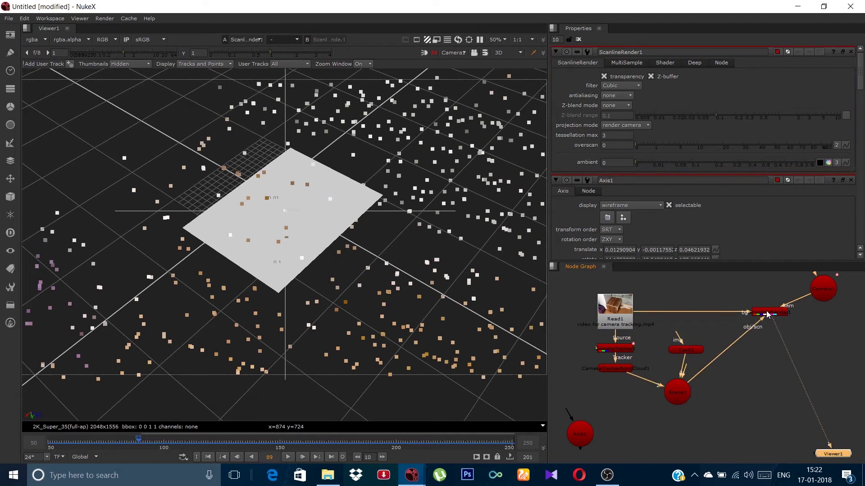
key(Tab)
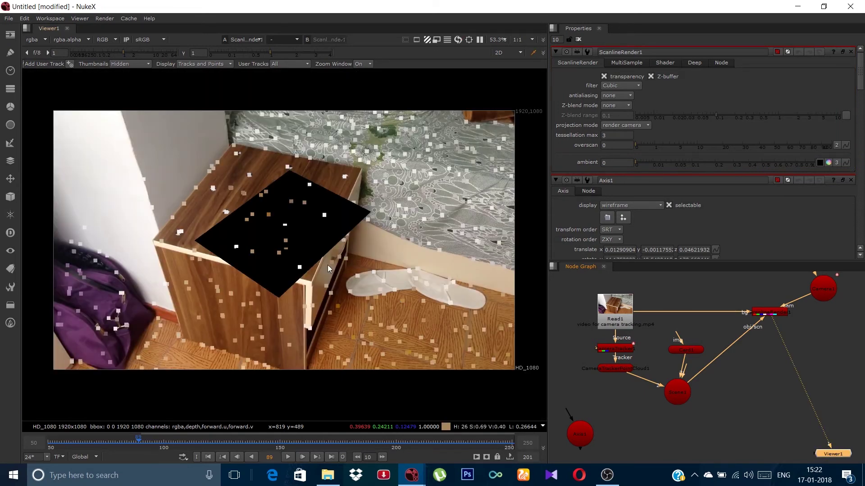
click(619, 369)
key(d)
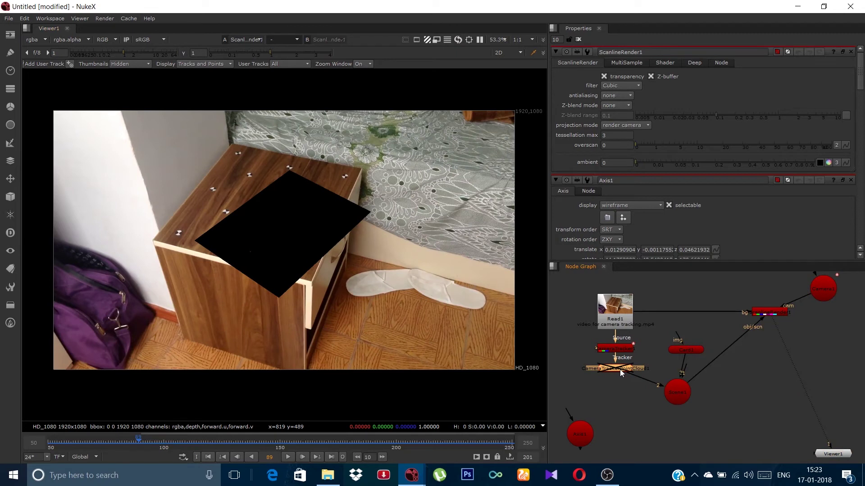
drag(682, 399, 691, 402)
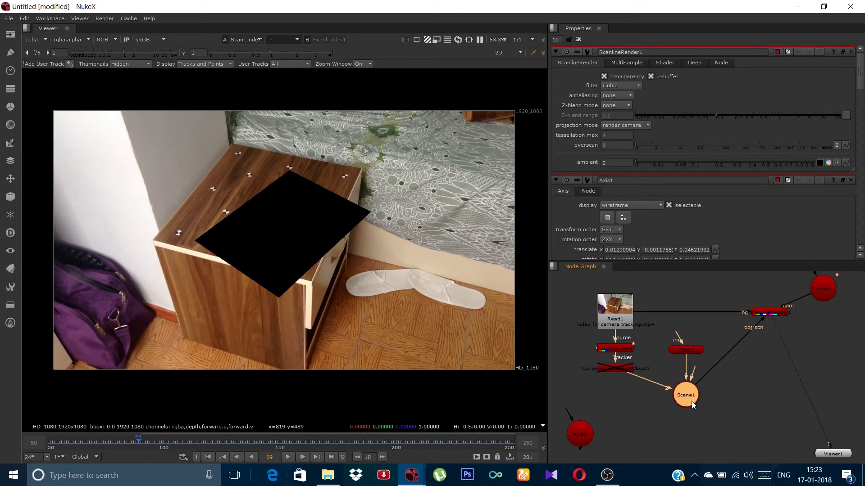
click(693, 350)
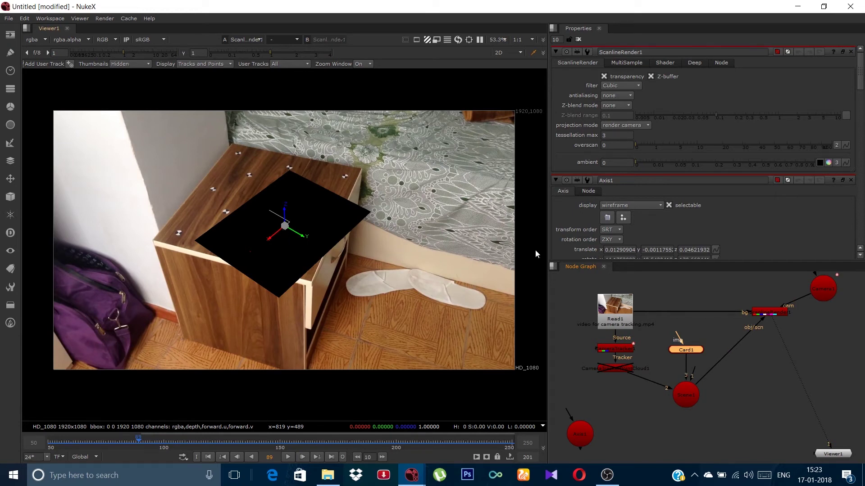
Rotate Card1 to about -19.6 on Y and slide it onto the tabletop
scroll(735, 155, down, 5)
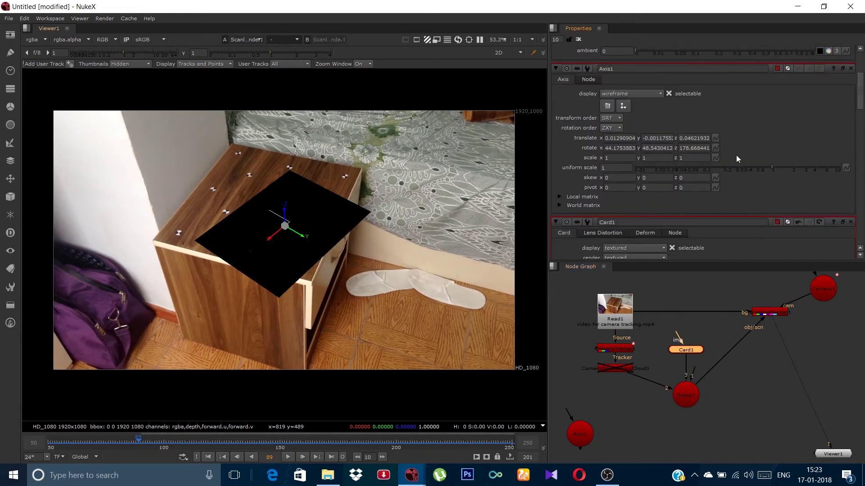
scroll(654, 187, down, 8)
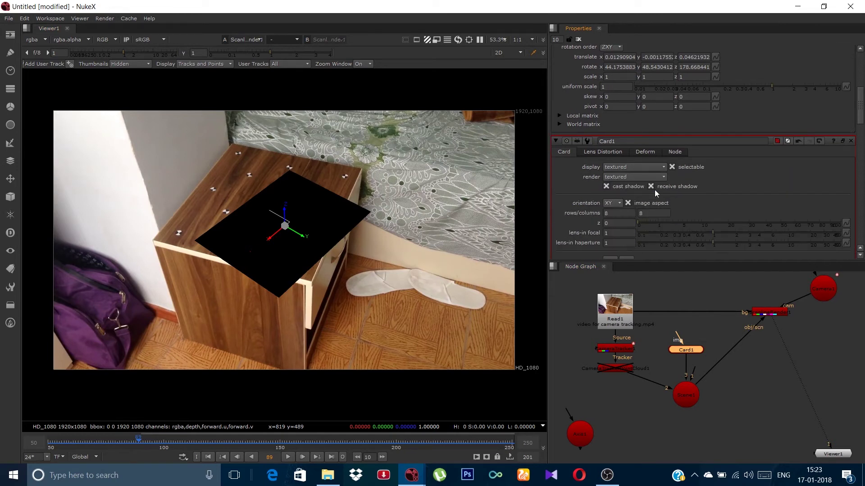
click(658, 197)
text(0.33)
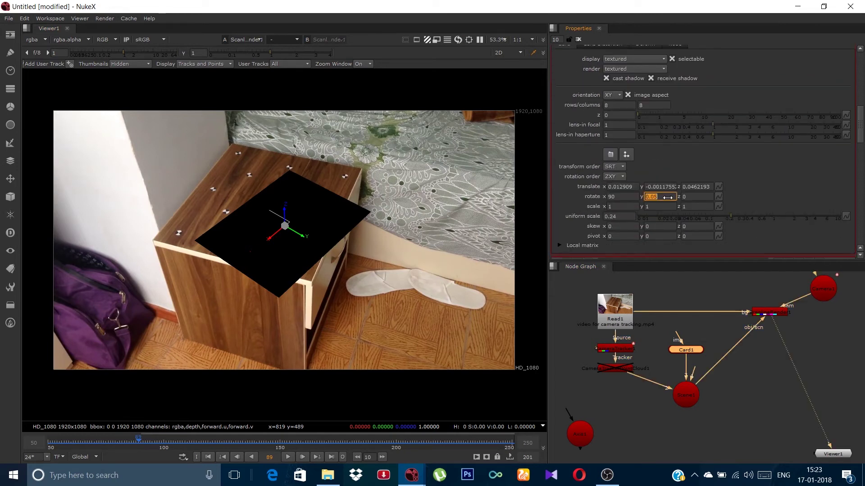
key(Return)
text(-5.52)
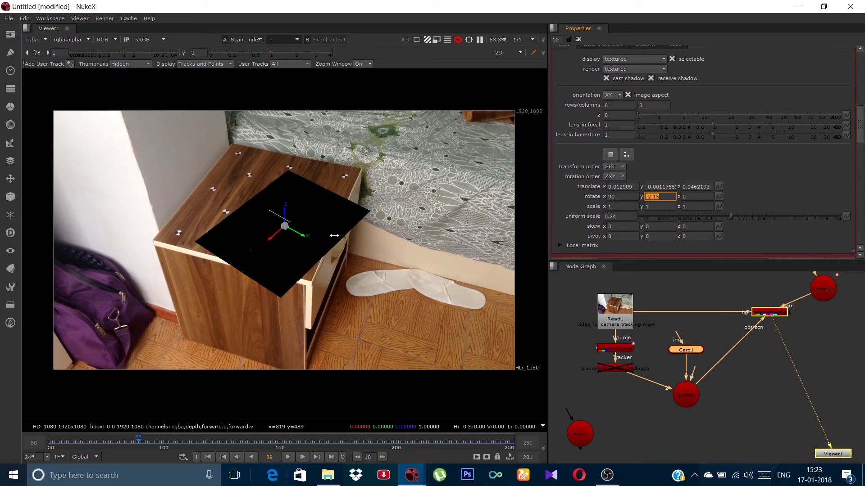
key(Return)
drag(666, 197, 201, 264)
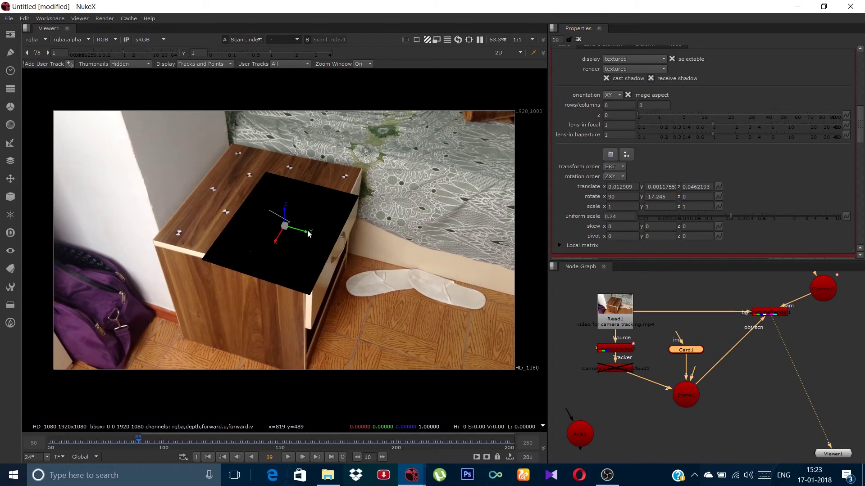
drag(308, 234, 283, 216)
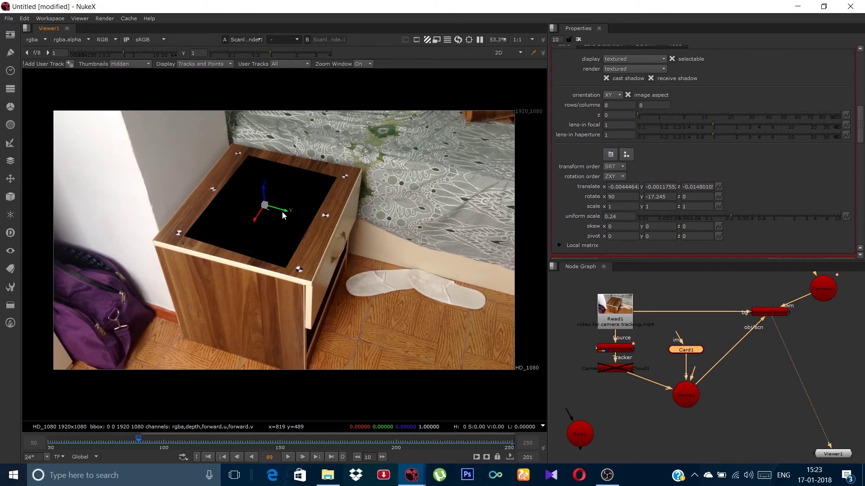
drag(664, 197, 432, 216)
Play the shot to check the card's alignment, stopping at frame 106
click(208, 457)
click(288, 457)
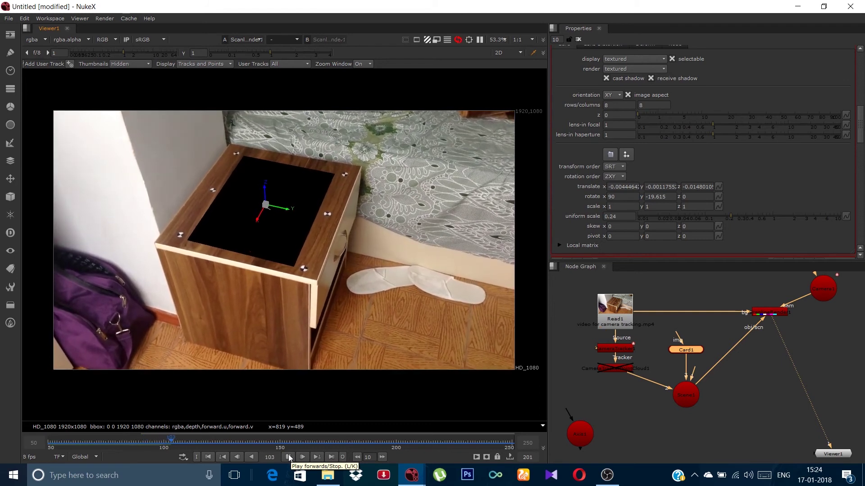
click(288, 457)
Add a CheckerBoard node and feed it into Card1's img input
click(753, 384)
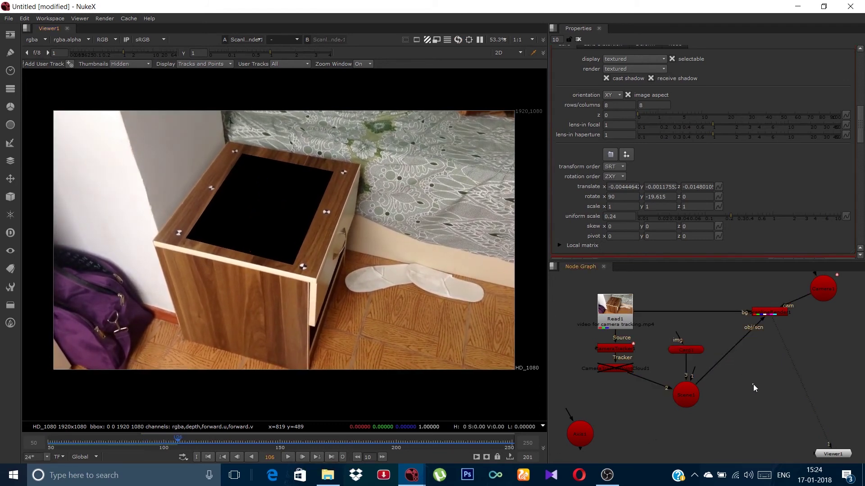
key(Tab)
text(ch)
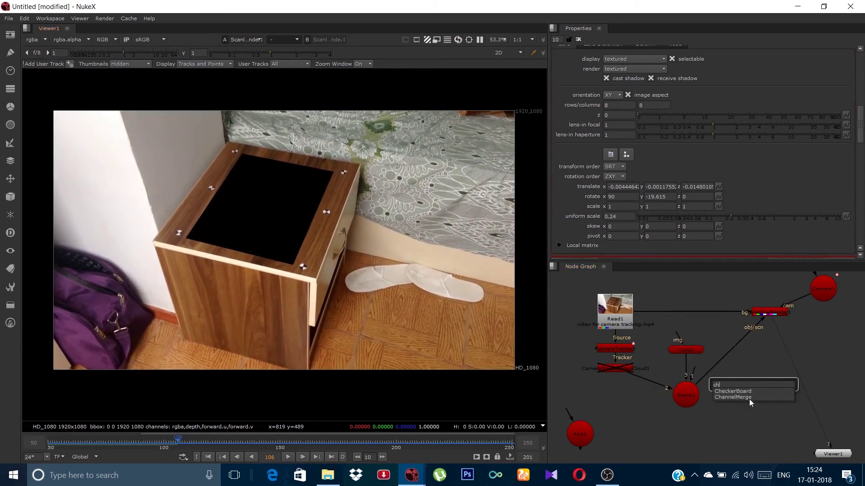
key(Return)
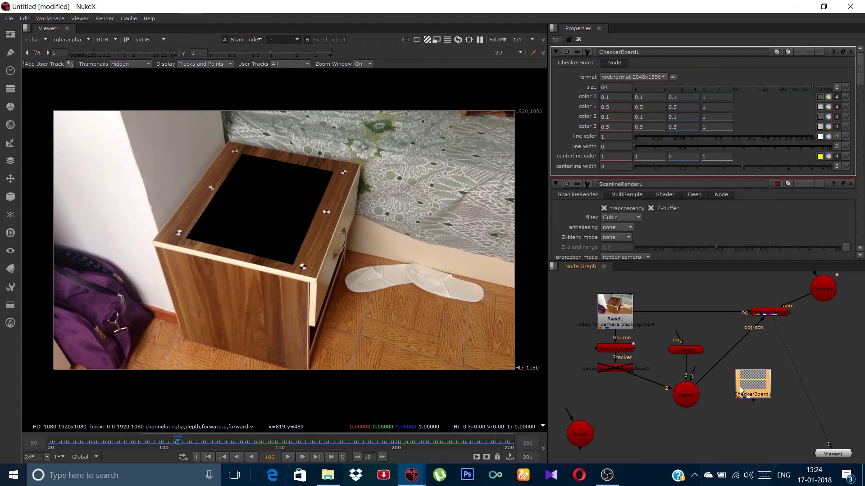
drag(687, 391, 688, 425)
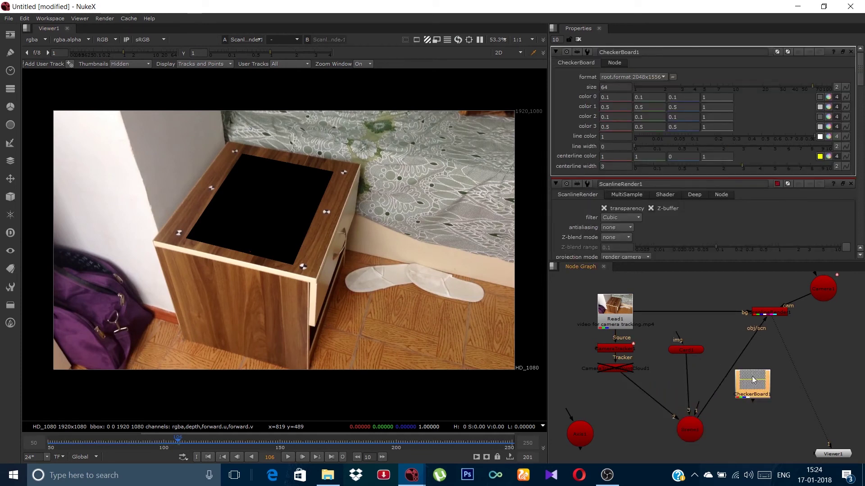
drag(752, 383, 699, 345)
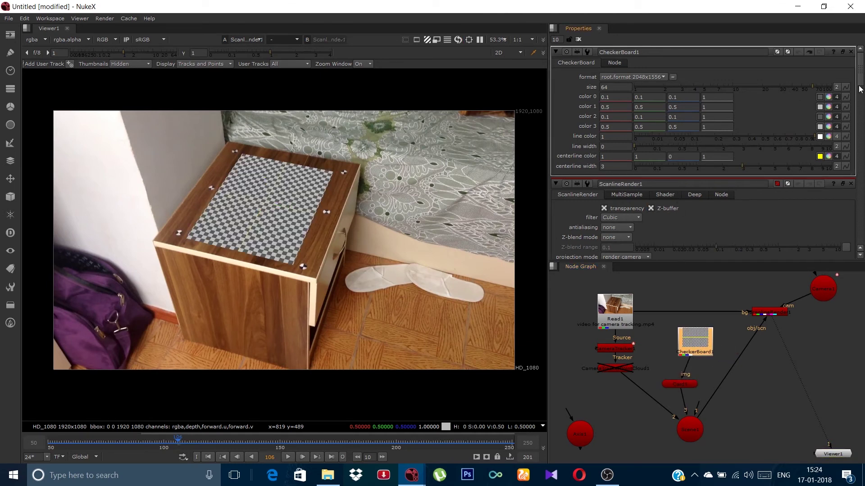
Set the checkerboard size to 200 and replay the shot from the first frame
drag(817, 87, 855, 90)
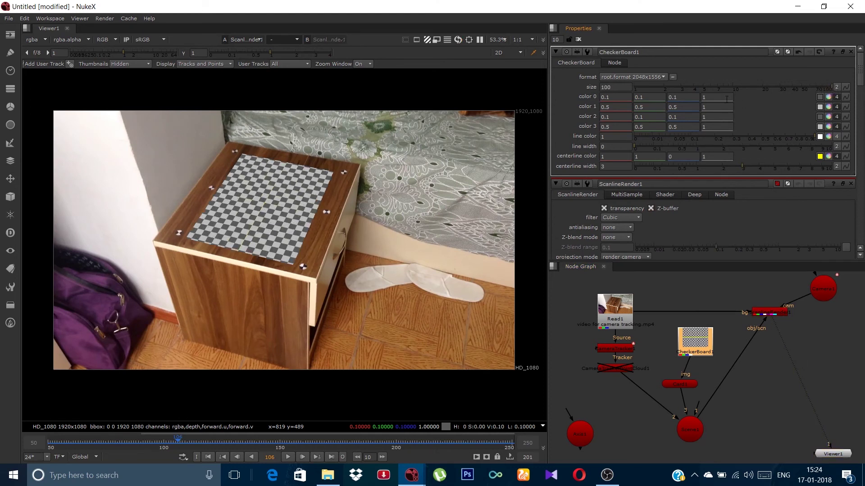
double_click(619, 88)
click(699, 287)
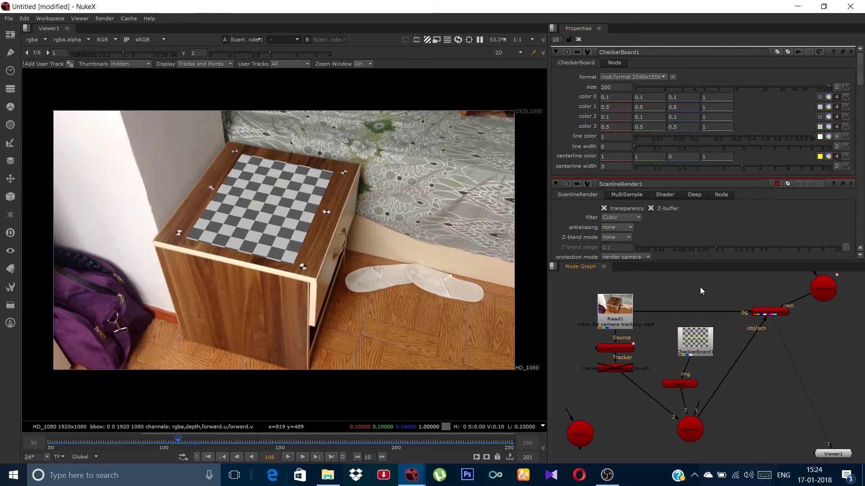
click(206, 457)
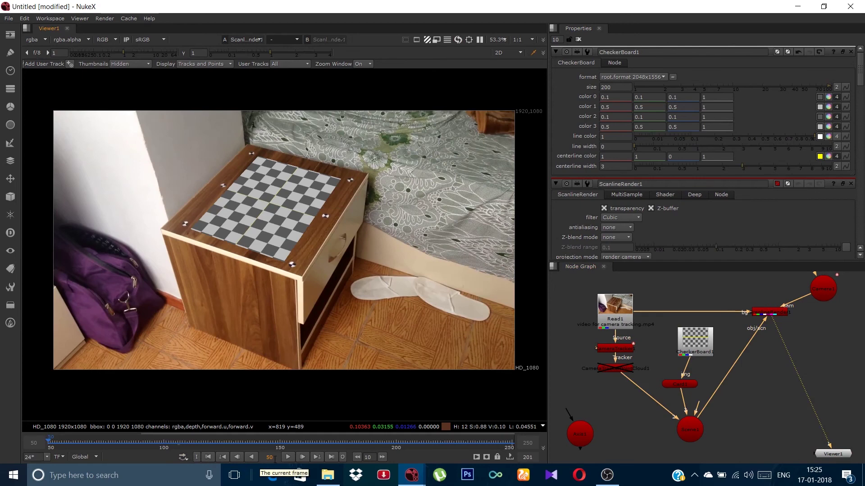
click(288, 456)
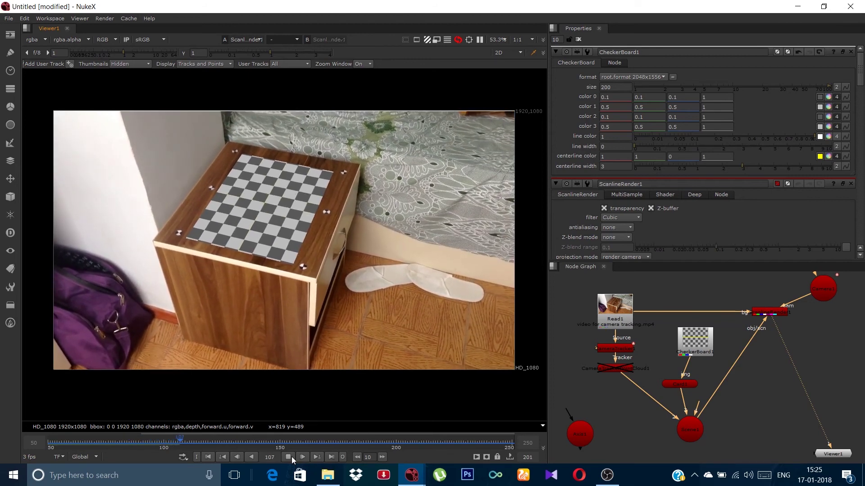
Stop playback at frame 114 and save the script as camtrack.nk in the Clothes folder
click(293, 458)
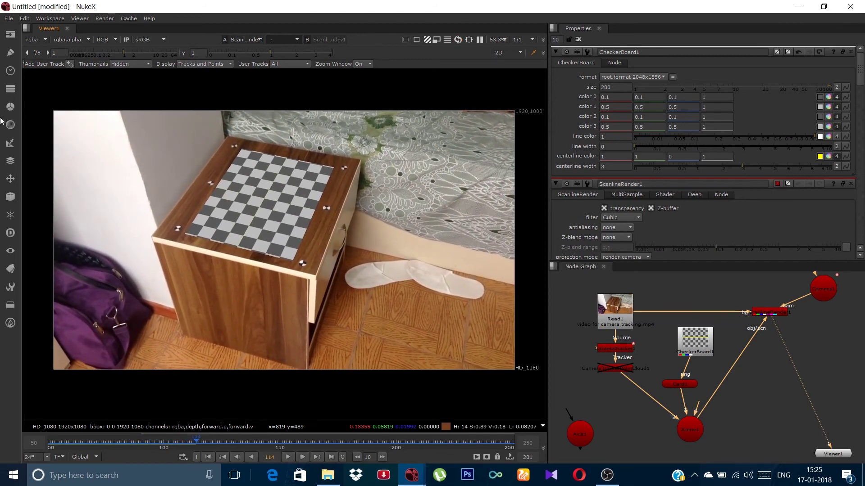
click(8, 18)
click(44, 65)
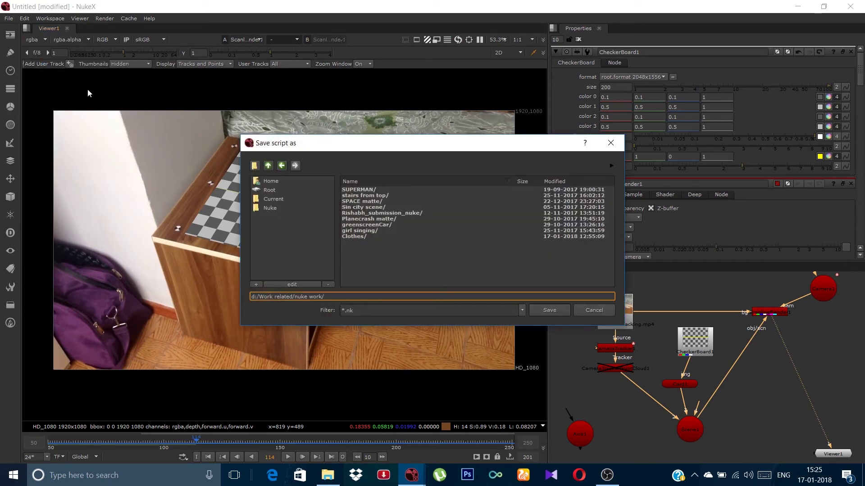
double_click(362, 235)
click(356, 297)
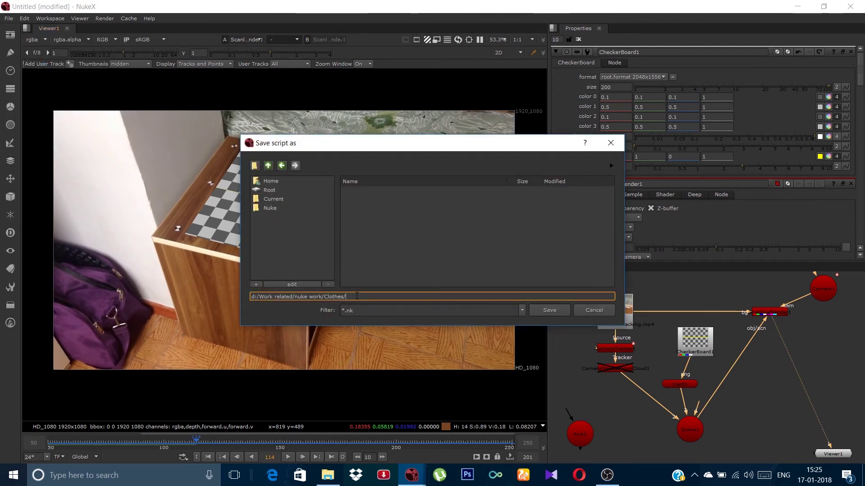
text(camtrack)
click(568, 310)
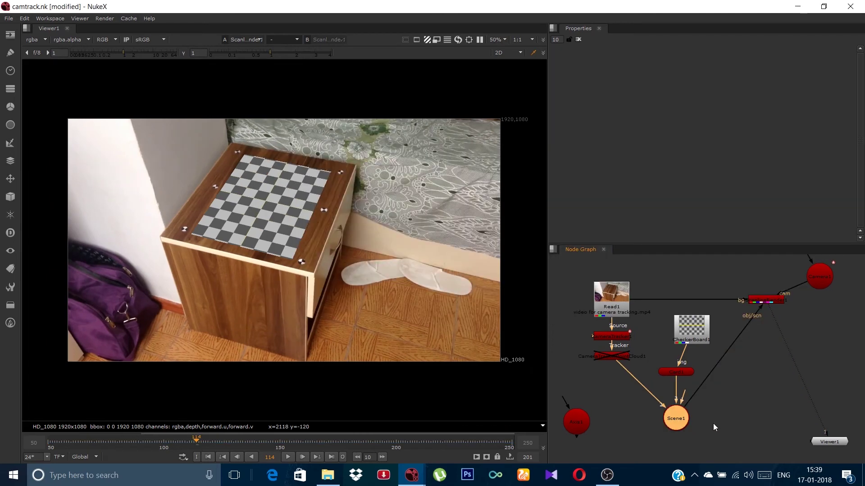
click(717, 418)
Add a WriteGeo node fed by Scene1, targeting nukedata.fbx
key(Tab)
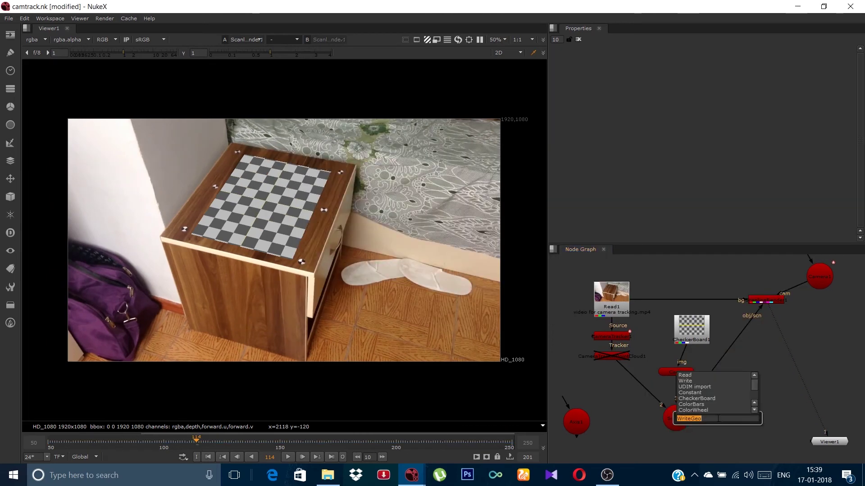
text(w)
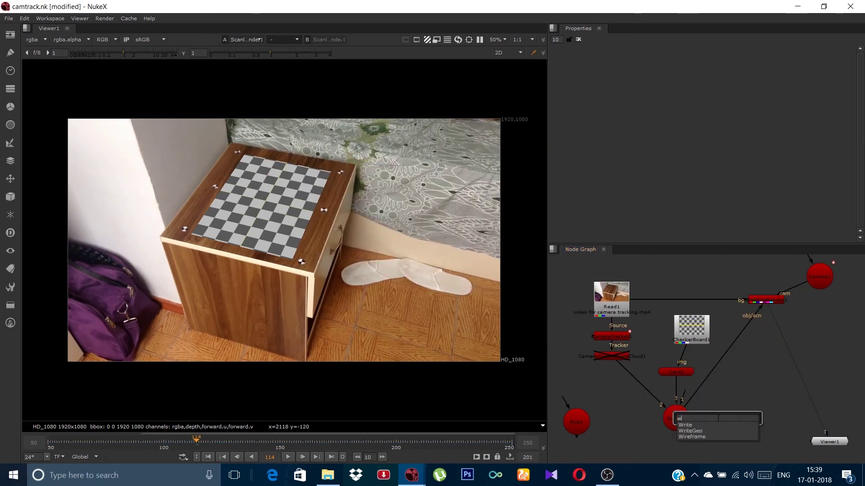
click(697, 431)
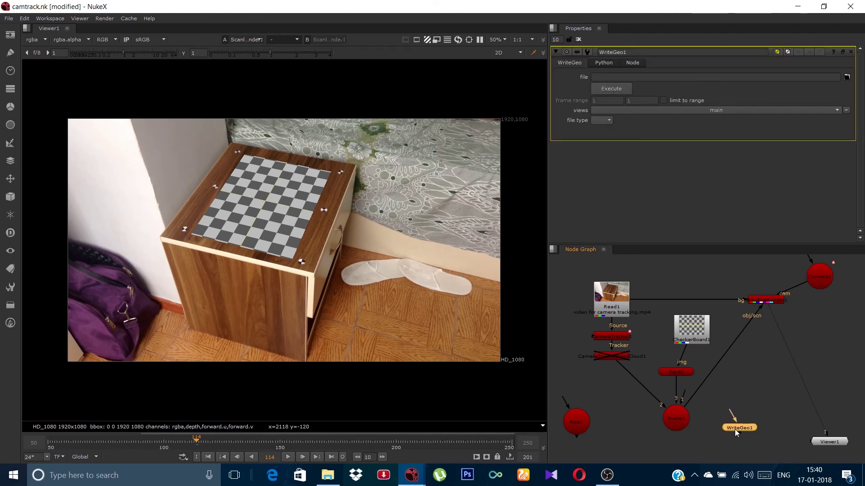
mouse_move(730, 412)
mouse_down()
mouse_move(683, 414)
mouse_move(734, 418)
mouse_up()
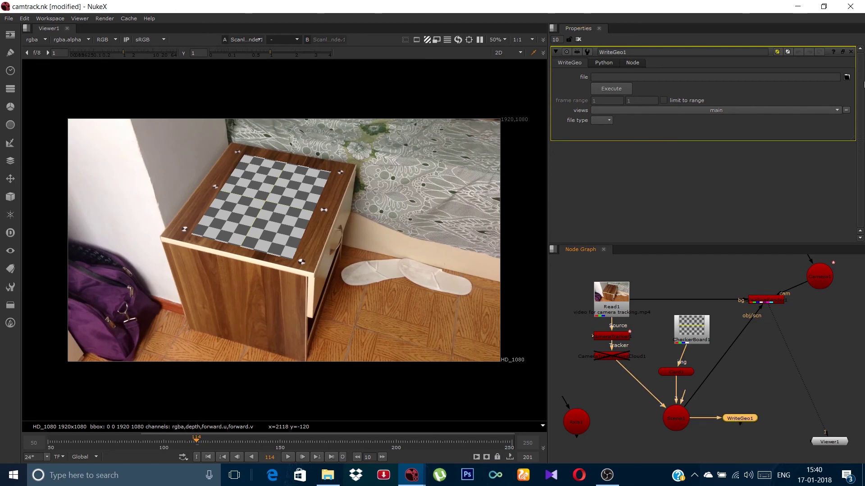
click(847, 78)
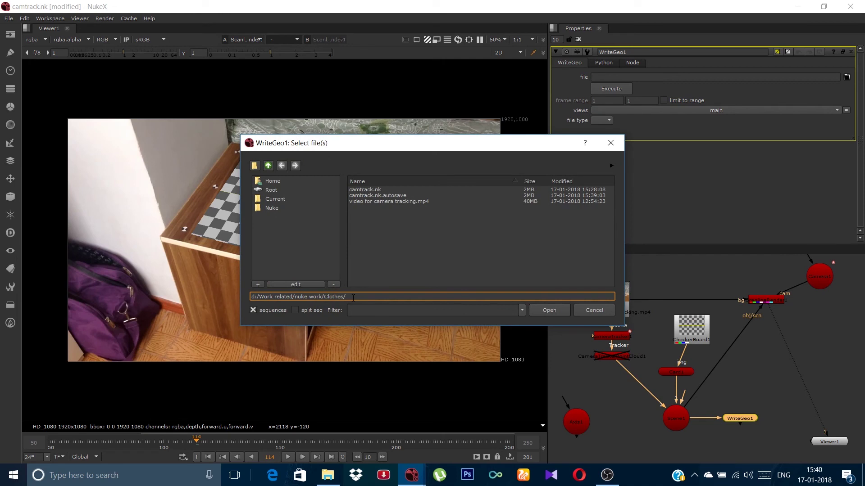
text(nukeda)
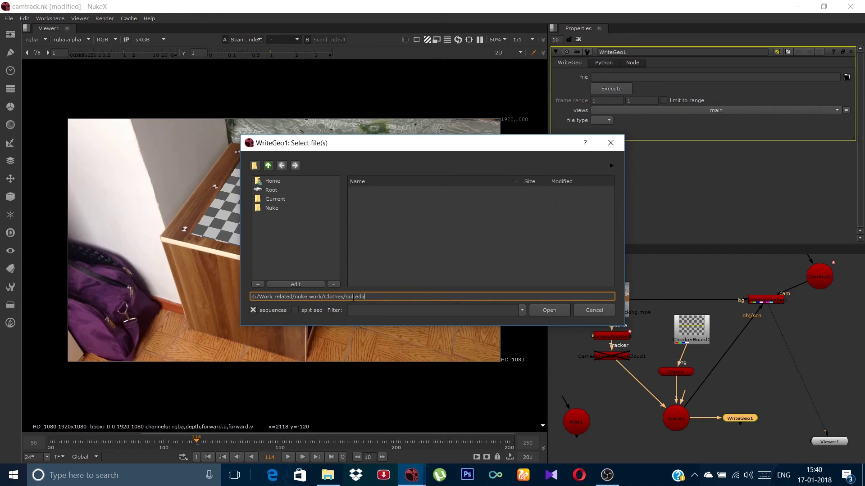
text(ta.fbx)
click(548, 310)
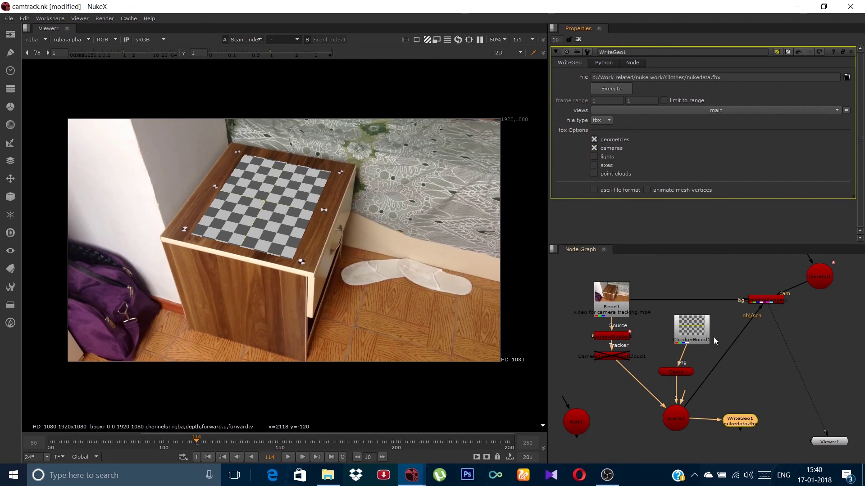
Connect Camera1 into Scene1 and launch the WriteGeo1 export
drag(823, 279, 746, 374)
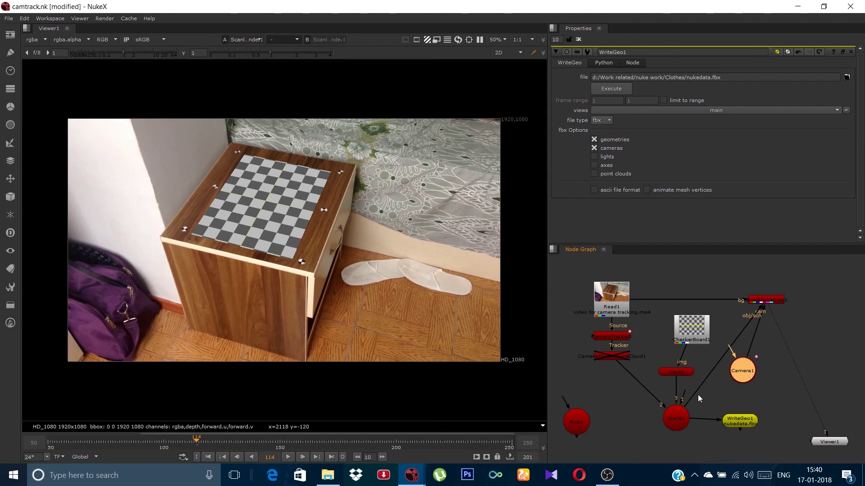
drag(688, 394, 750, 375)
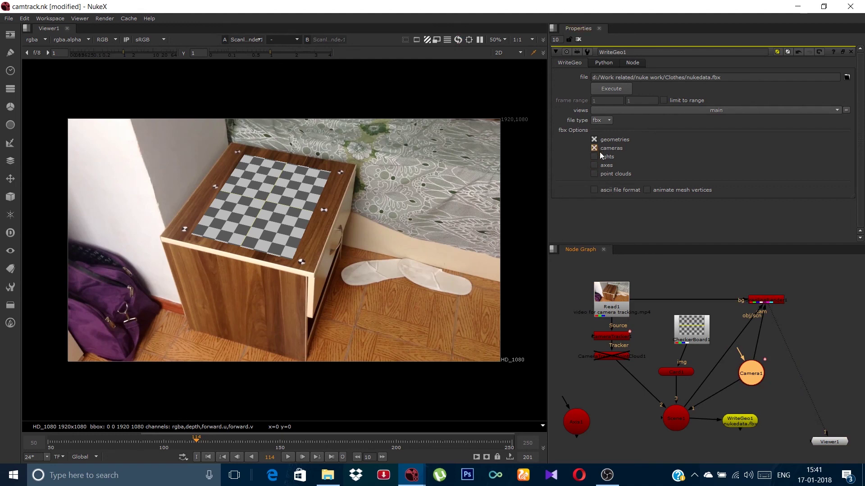
click(620, 88)
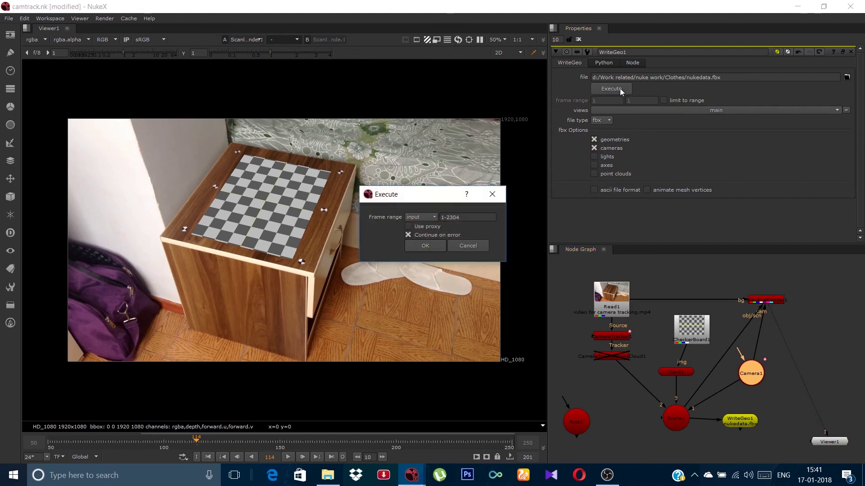
Export nukedata.fbx over the global 50-250 frame range
click(435, 217)
click(431, 228)
click(436, 247)
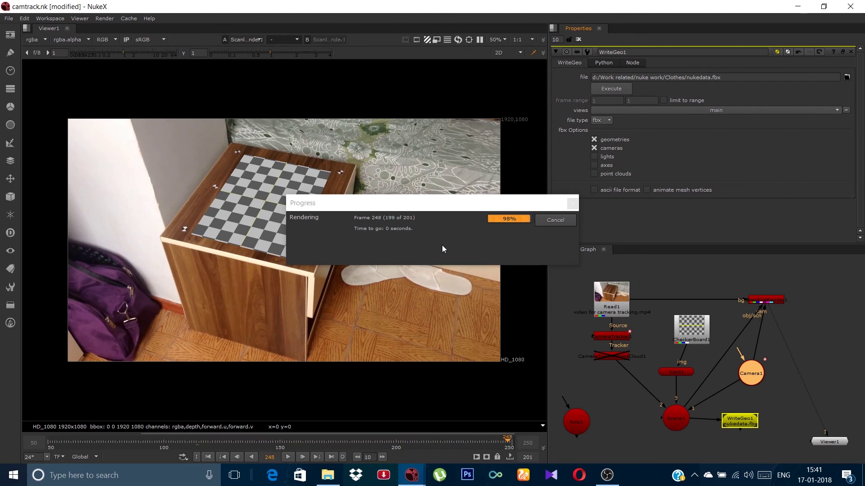
Save the comp, confirm nukedata.fbx exists in Explorer, and return to NukeX
click(9, 18)
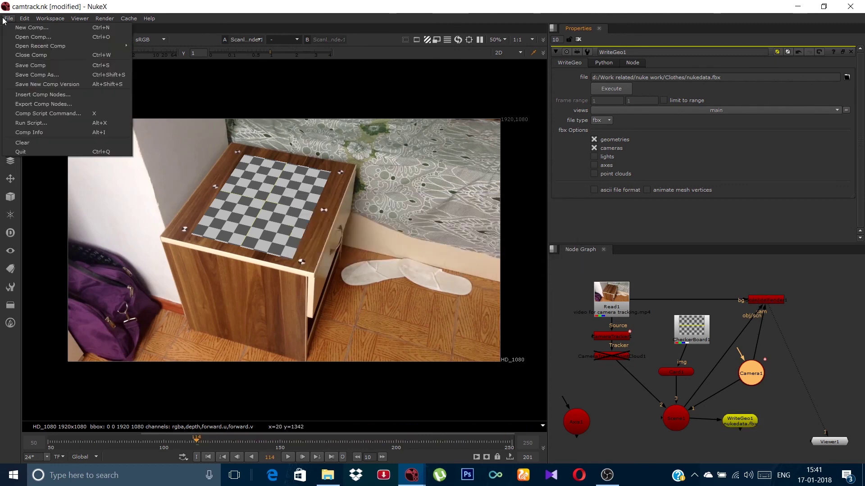
click(27, 66)
key(alt+Tab)
click(247, 98)
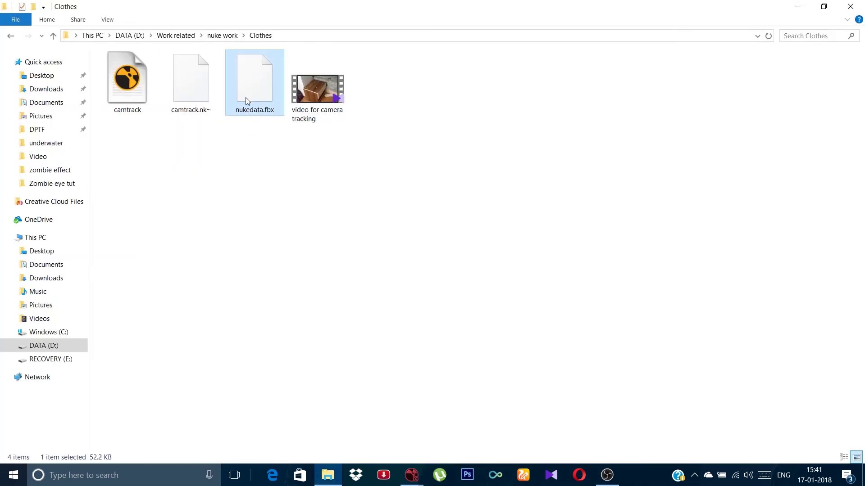
click(412, 475)
click(431, 455)
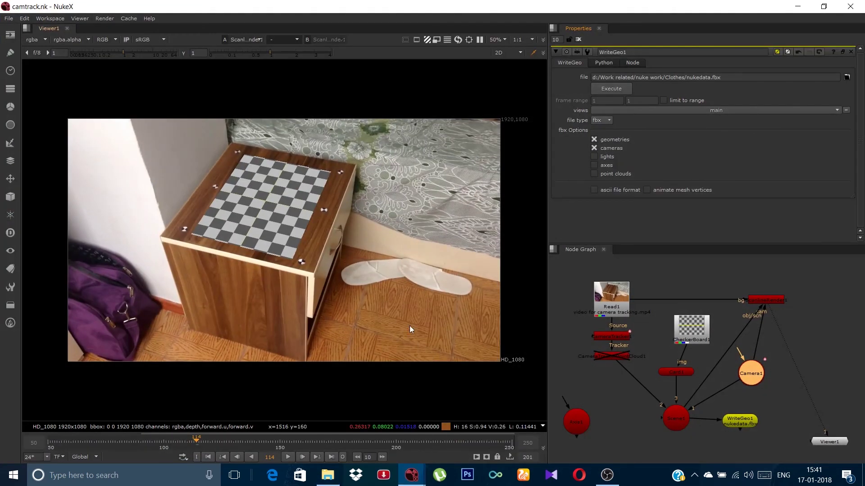